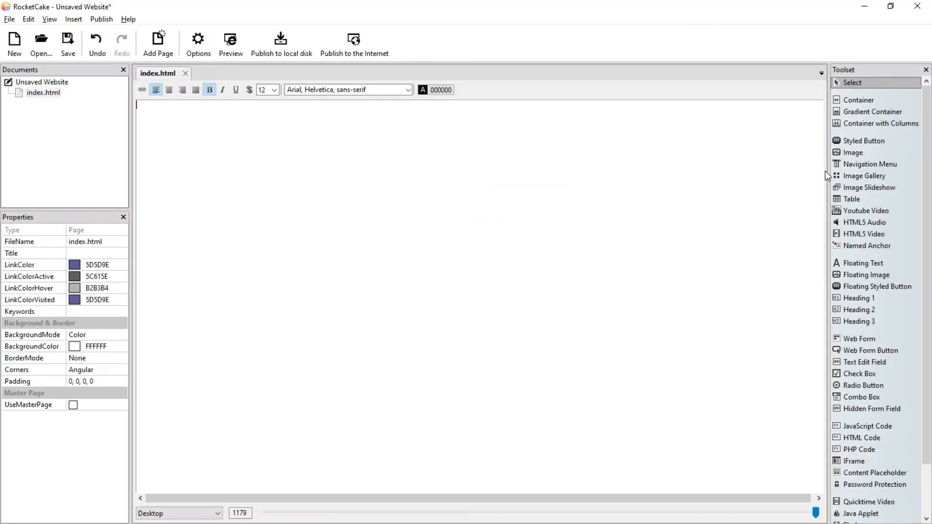
Insert a container on the page and stretch it to a minimum height of 533
left_click(857, 100)
left_click(432, 240)
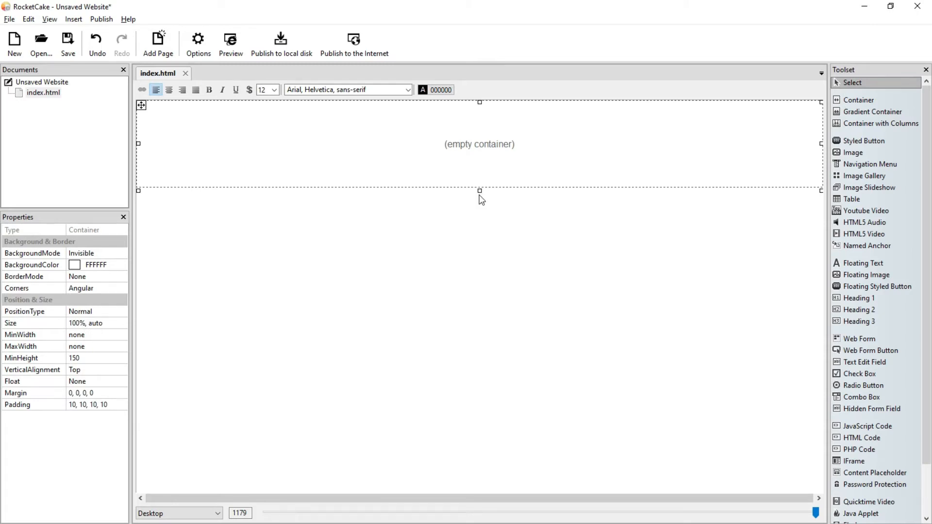
left_click_drag(480, 191, 453, 417)
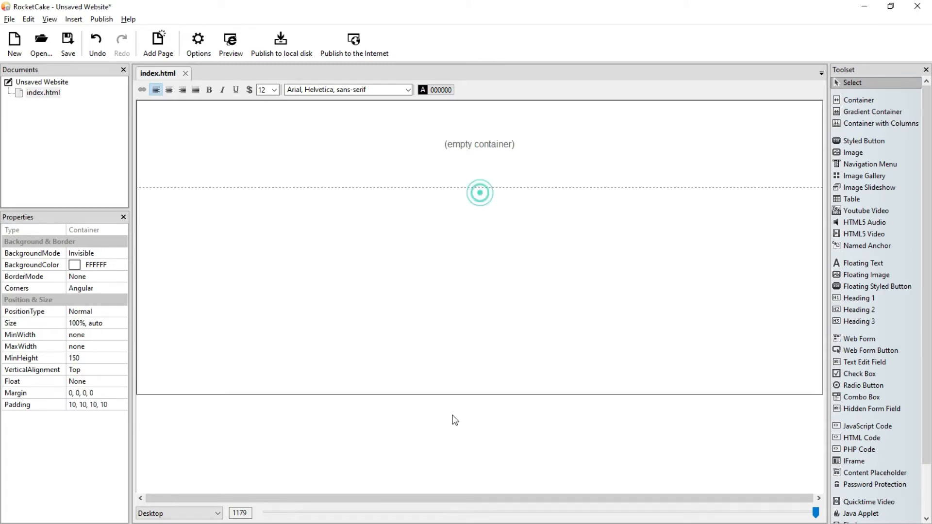
Insert a styled button into the container using the light grey rounded style with white text
left_click(863, 140)
left_click(433, 203)
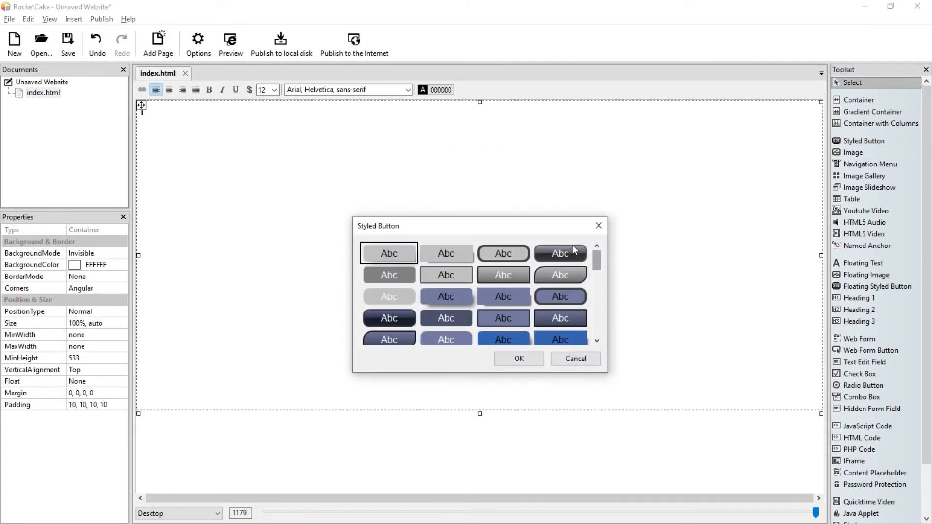
left_click(394, 299)
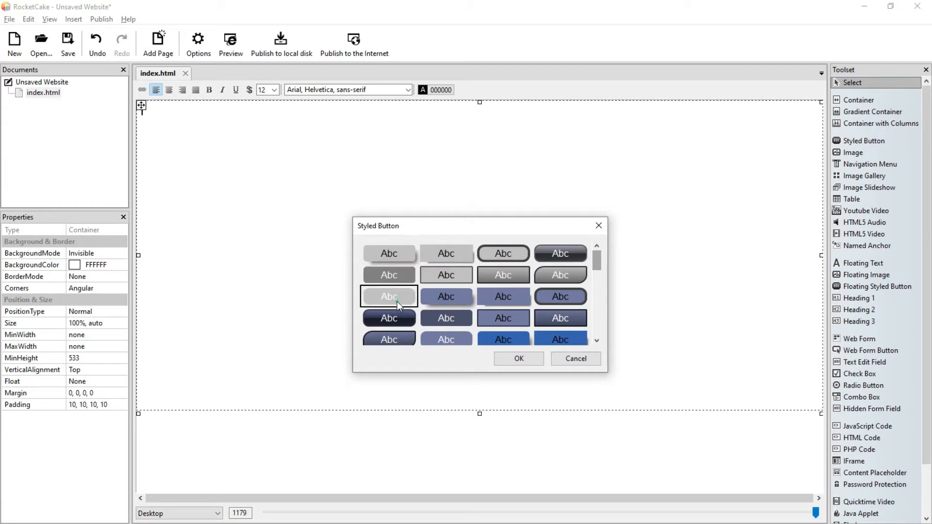
left_click(516, 357)
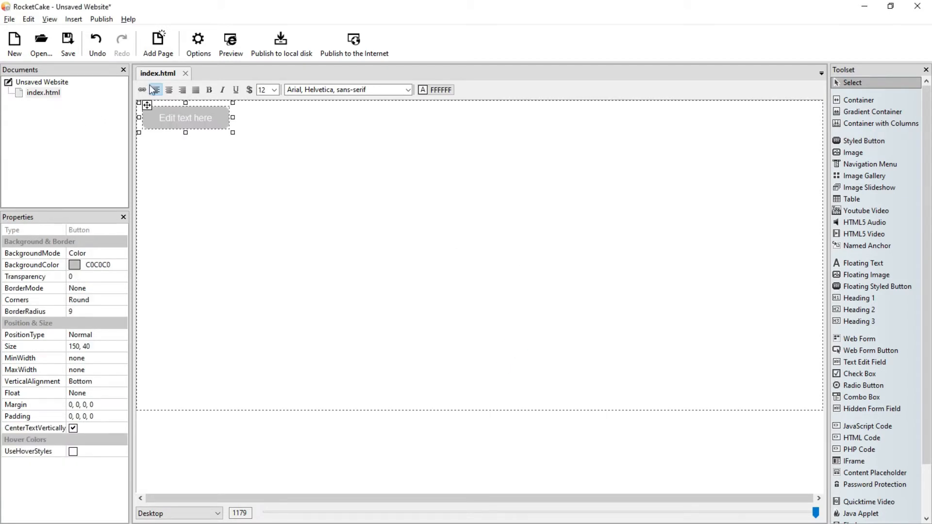
Center the button in the container and add blank lines above it in font size 20
left_click(169, 91)
left_click(297, 115)
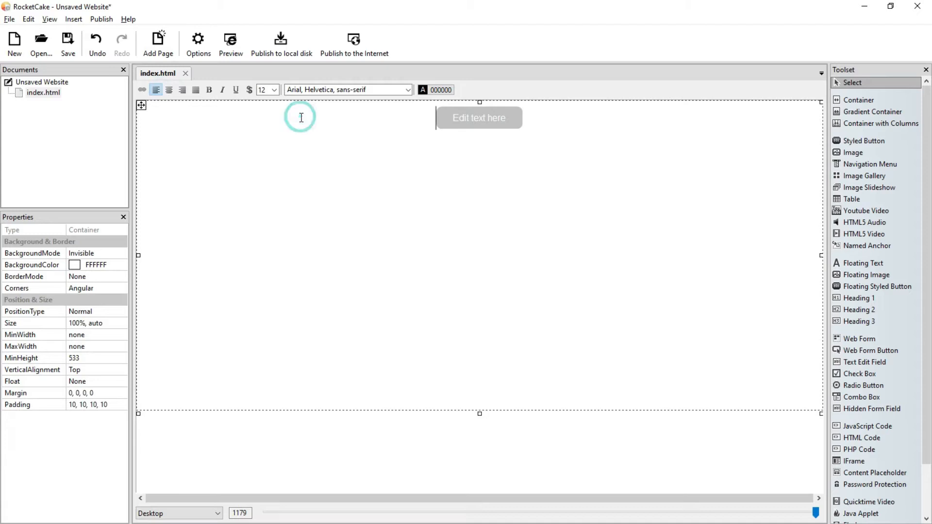
key("Return")
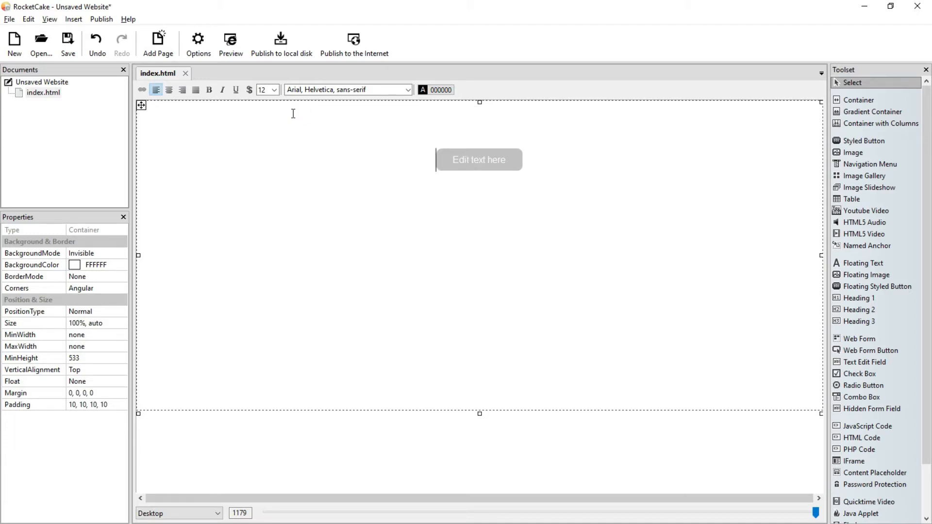
left_click(274, 90)
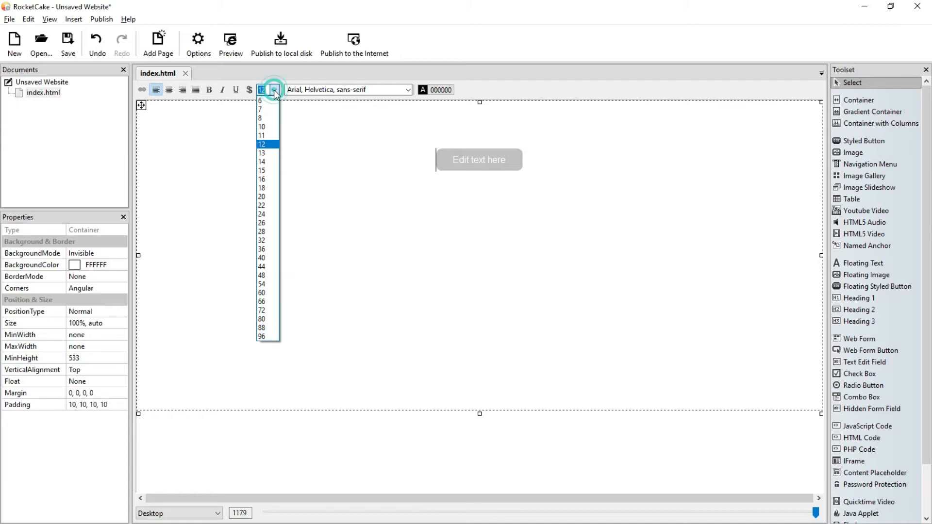
left_click(266, 196)
Replace the placeholder label on the button with "Button"
left_click(464, 190)
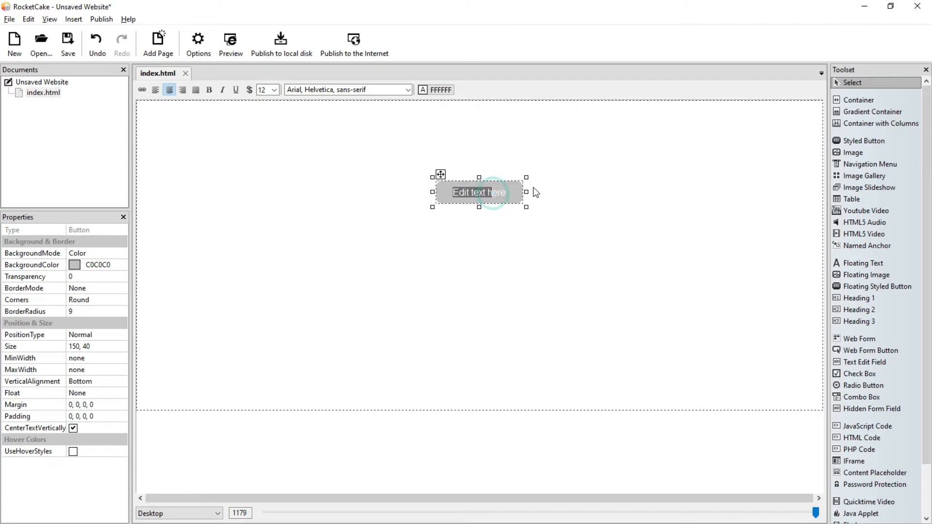
type("Butto")
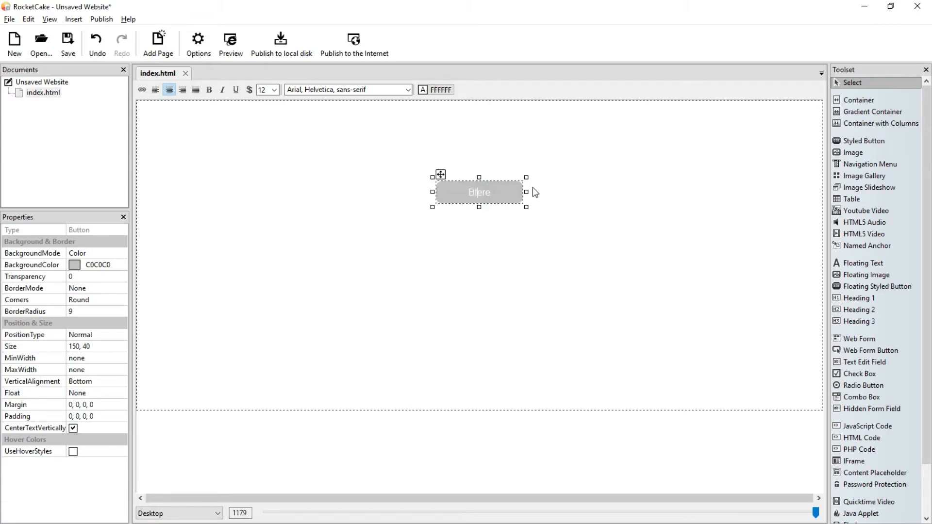
type("n")
key("Delete")
key("Delete")
key("Delete")
Set the button label to font size 20 and make it bold
left_click(274, 90)
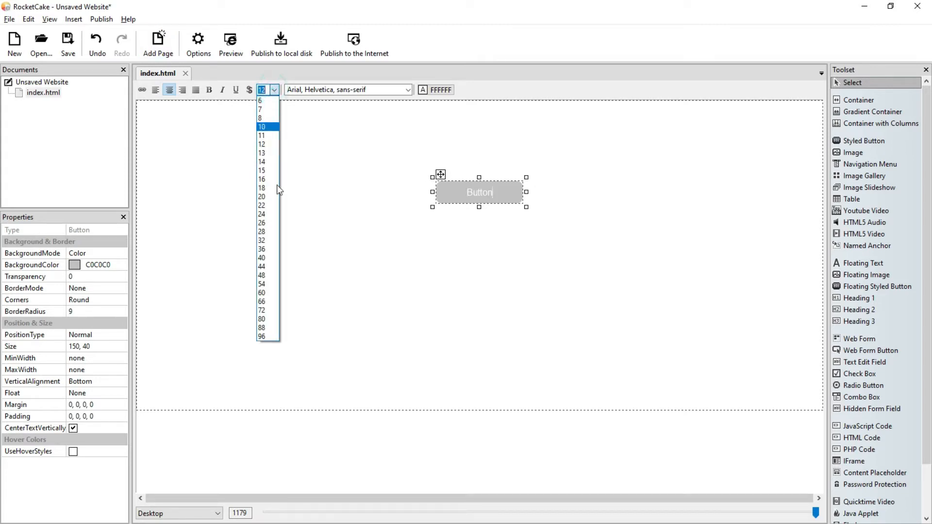
left_click(266, 196)
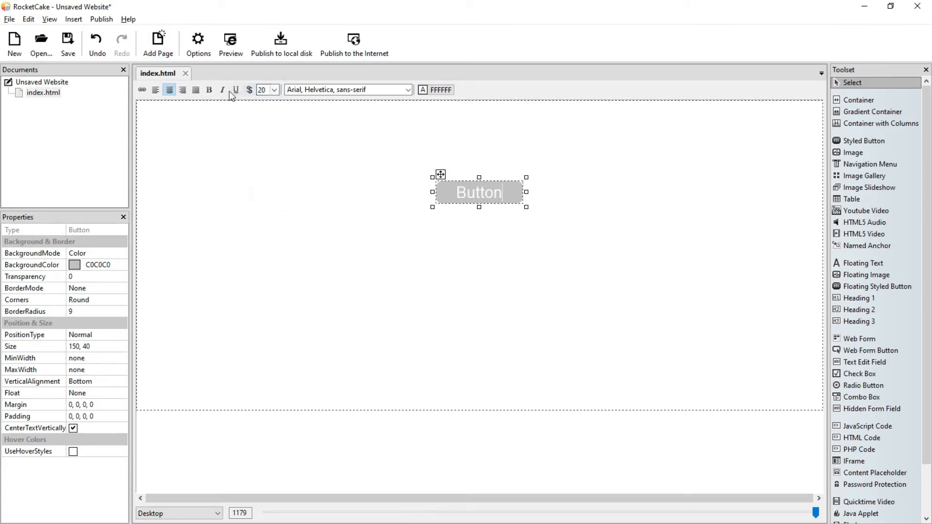
left_click(210, 90)
Set the button's size to 200, 50
left_click(76, 346)
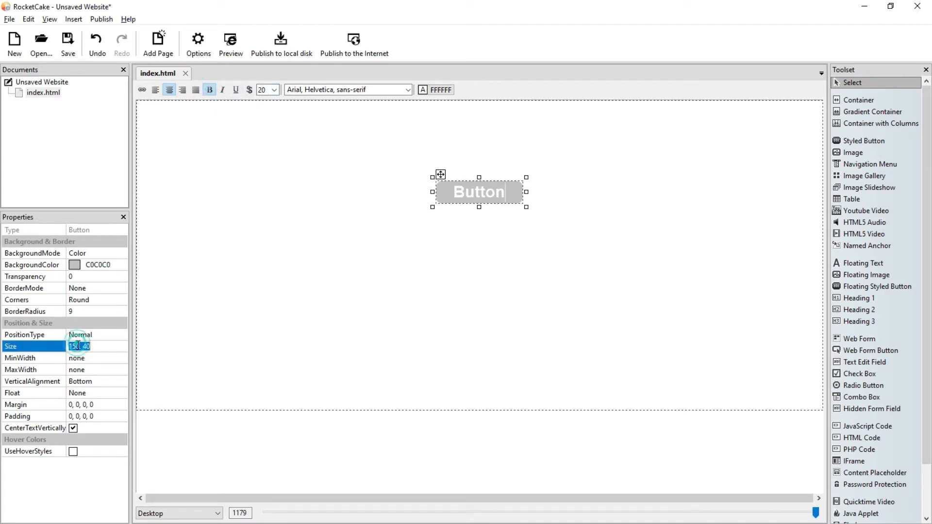
key("BackSpace")
key("BackSpace")
type("20")
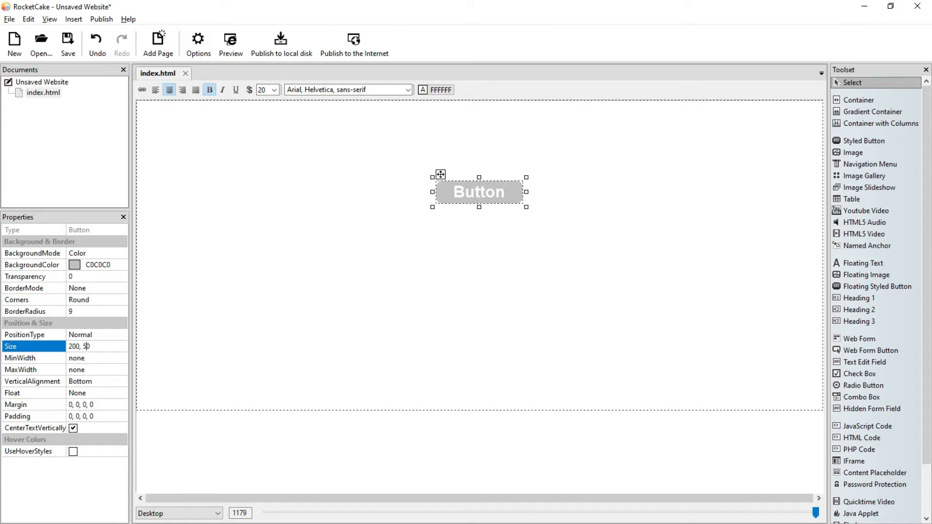
key("Return")
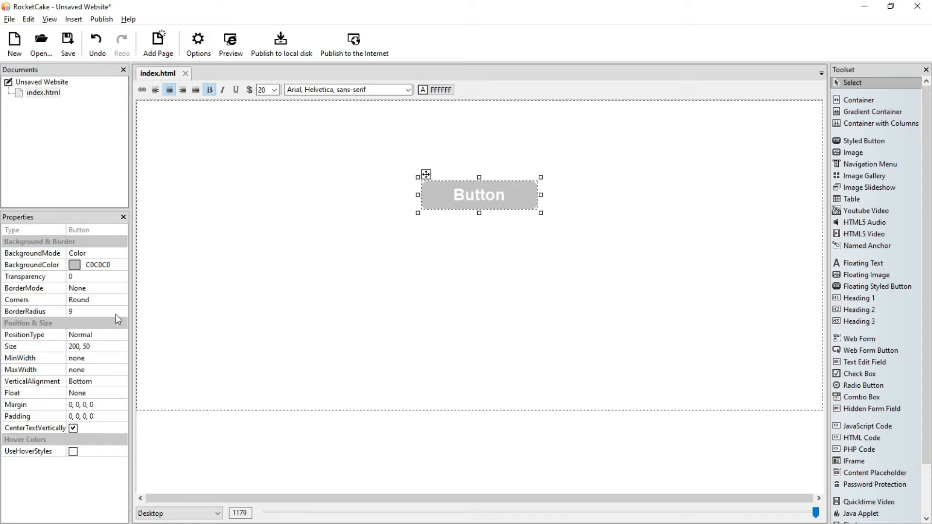
Open the button's HTML code for editing and set the additional code type to Additional CSS styles
left_click(508, 261)
left_click(520, 194)
right_click(520, 194)
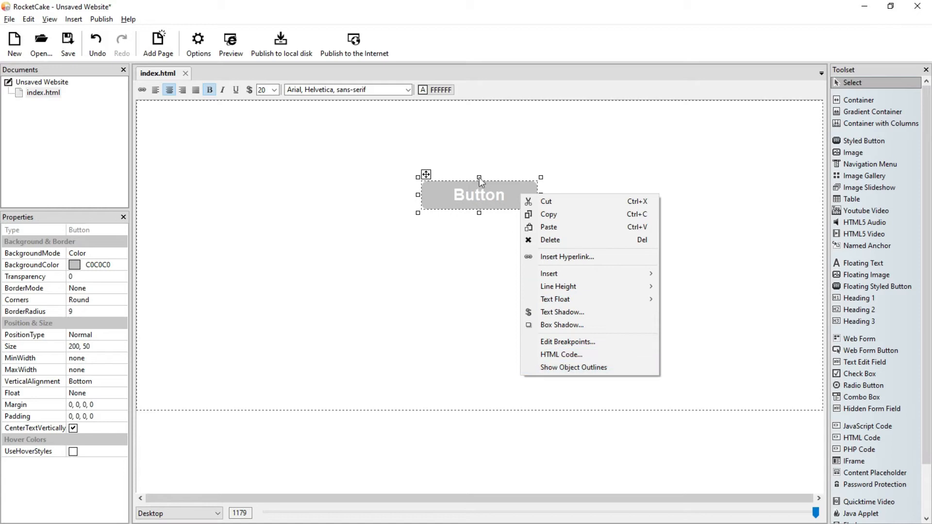
left_click(445, 187)
right_click(522, 186)
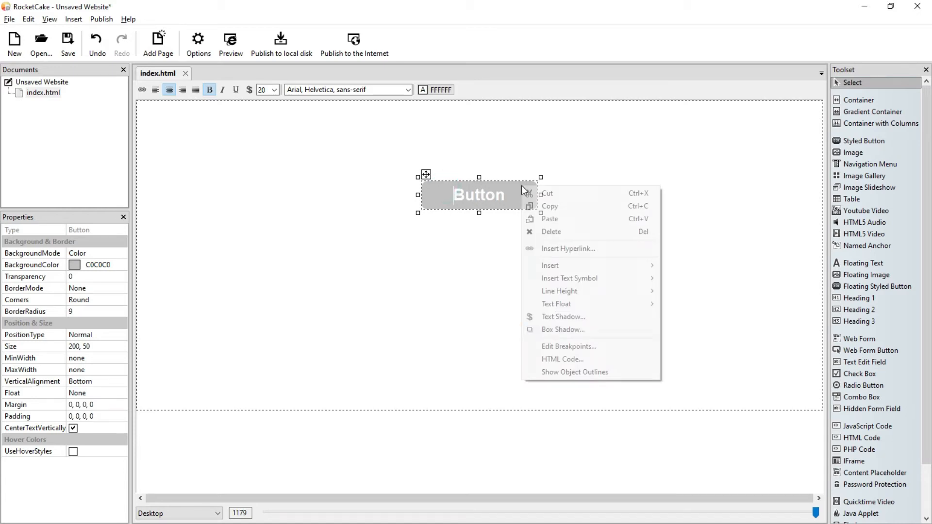
left_click(562, 357)
left_click(421, 313)
left_click(428, 342)
left_click(429, 342)
Enter "transition: 2s;" as the button's additional CSS and apply it
type("ttran")
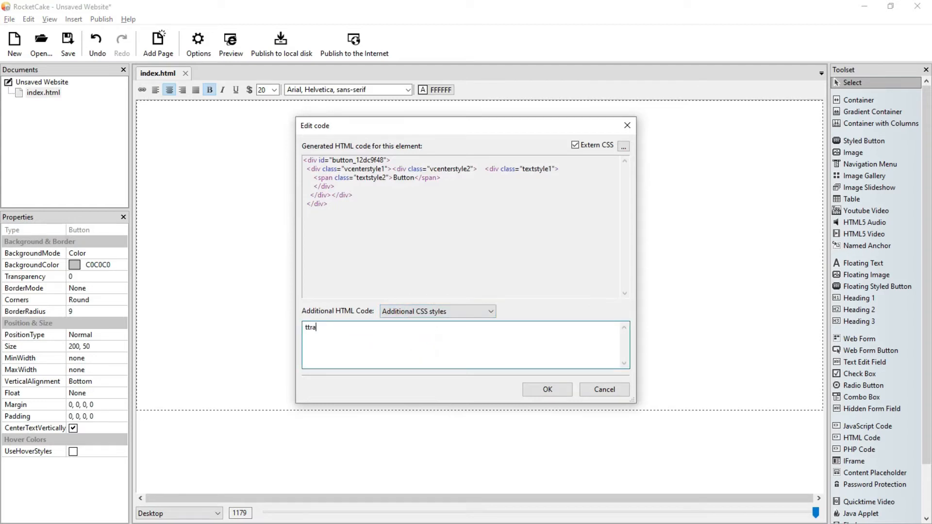
key("BackSpace")
key("End")
type("sitino")
left_click(333, 328)
key("BackSpace")
key("BackSpace")
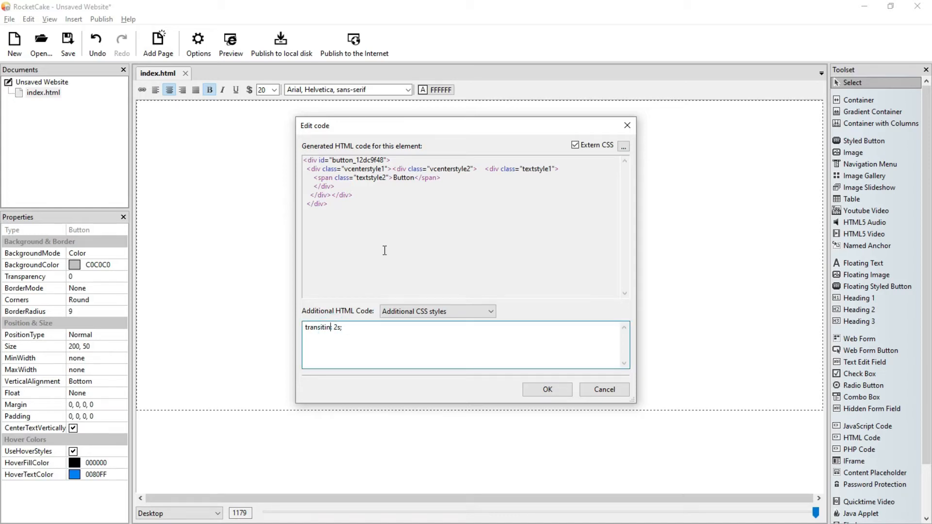
key("BackSpace")
type("on")
left_click(563, 389)
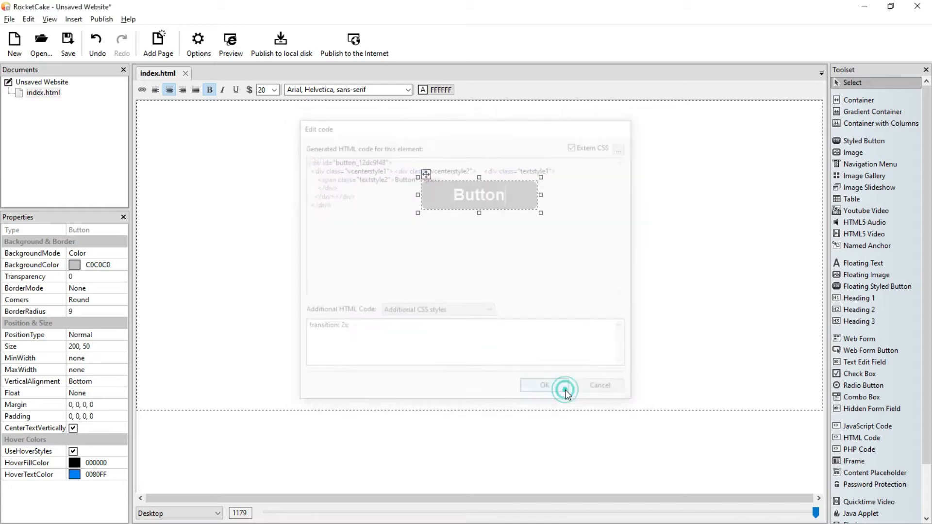
Enable hover styles for the button and set its hover text color to 0080FF
left_click(73, 451)
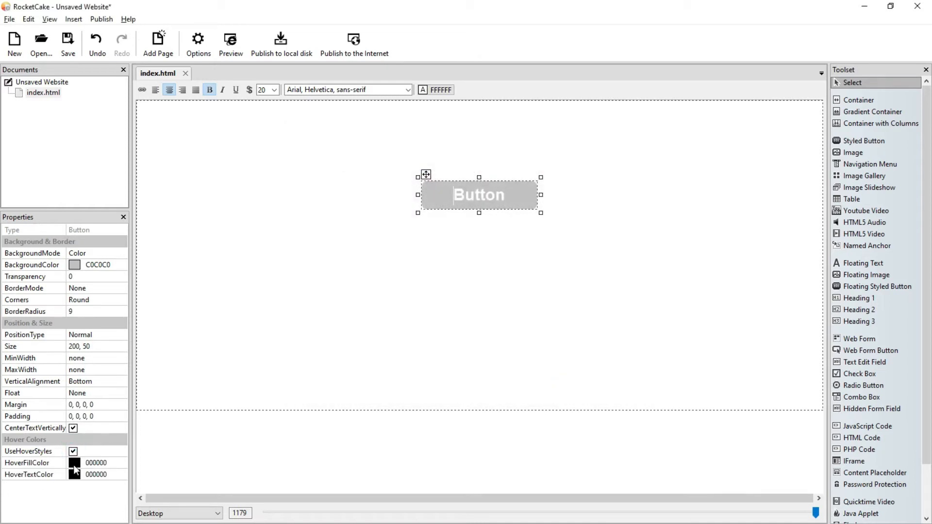
left_click(92, 474)
left_click(120, 475)
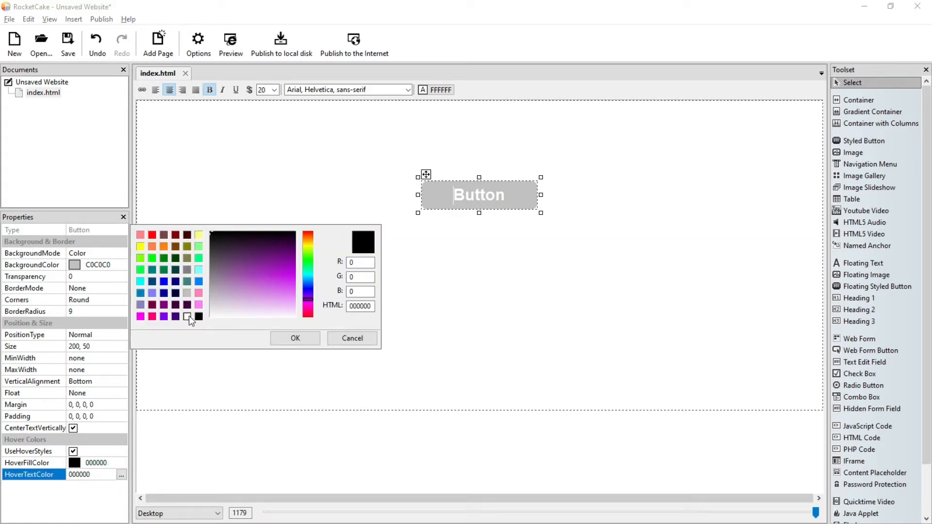
left_click(199, 283)
left_click(287, 338)
left_click(565, 391)
Preview the page in the browser to check the button's hover transition, and return to RocketCake
left_click(231, 44)
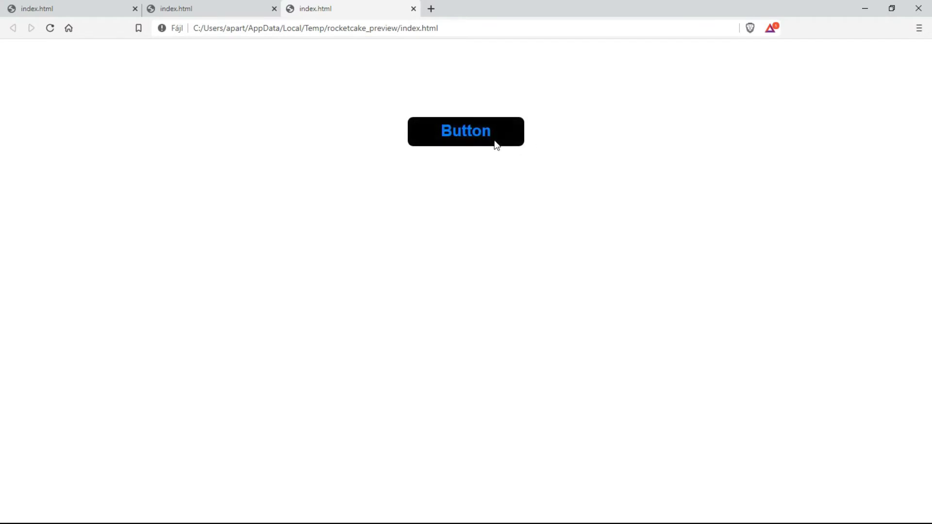
key("alt+Tab")
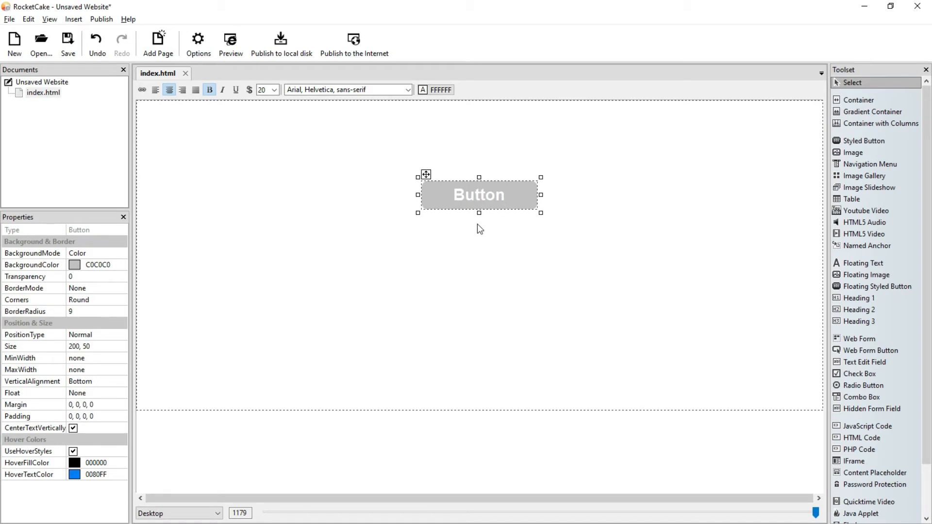
Open the HTML code of index.html for editing and set the additional code type to Additional CSS styles
left_click(39, 92)
right_click(40, 91)
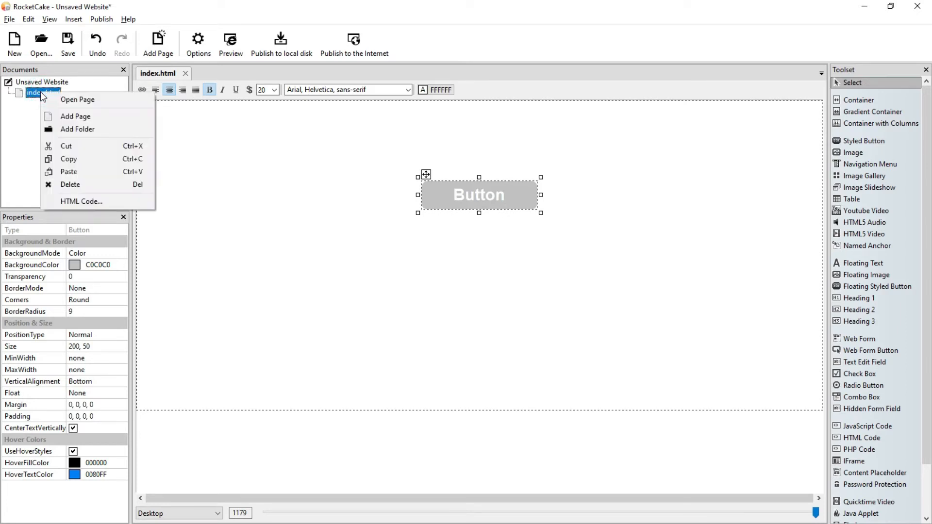
left_click(118, 200)
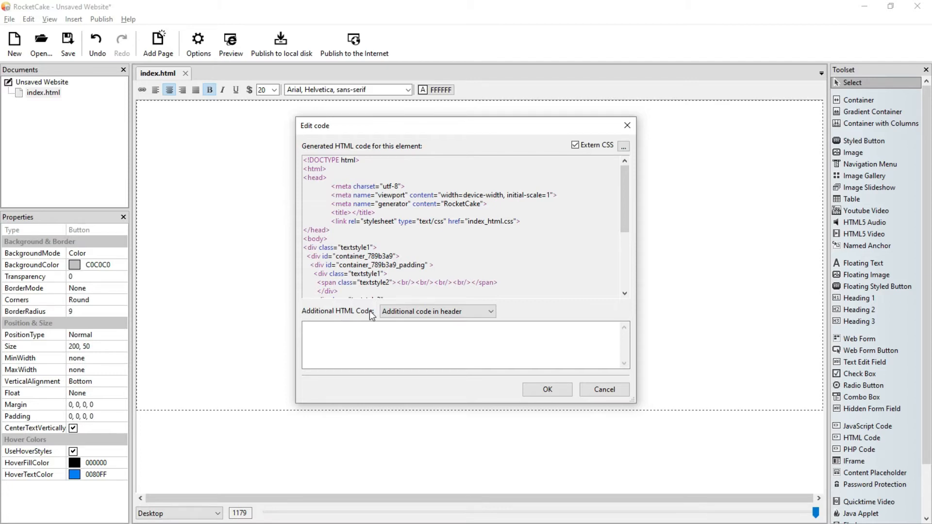
left_click(491, 312)
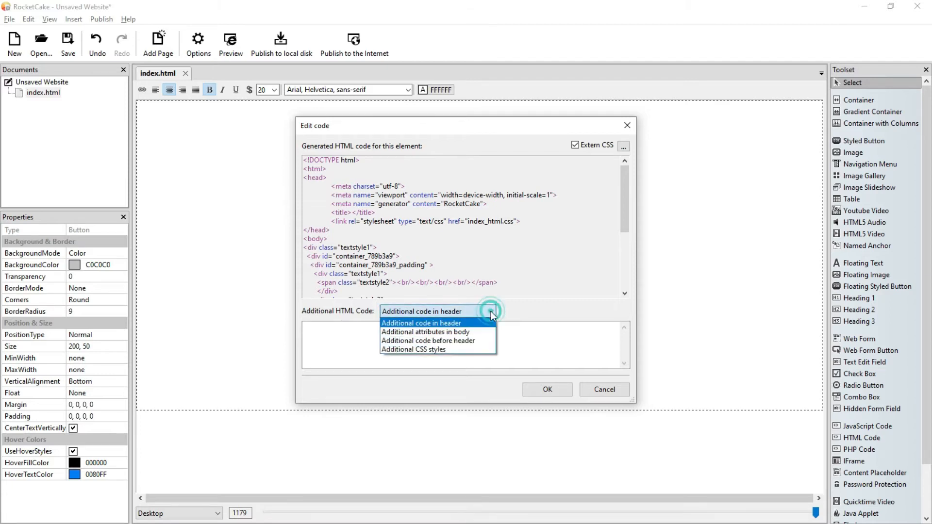
left_click(451, 349)
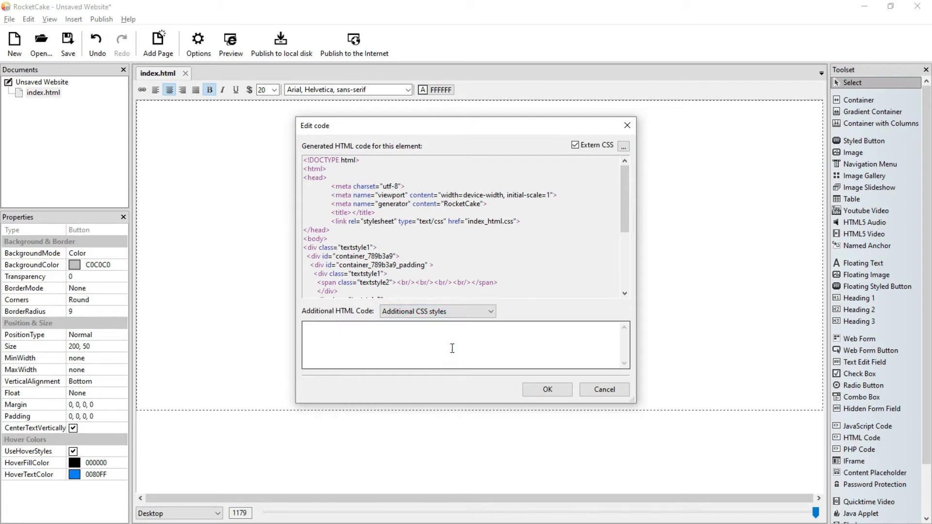
left_click(452, 349)
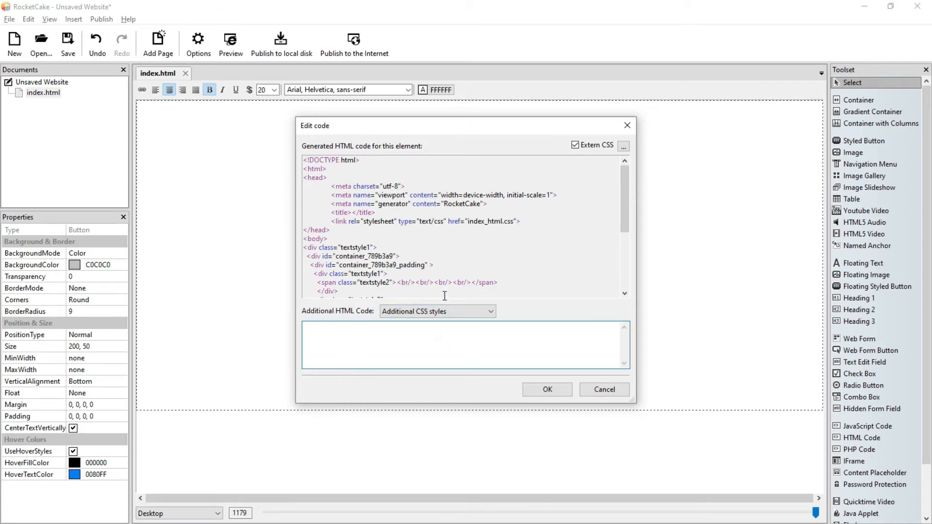
Examine the generated page code for the class of the span that holds the button's text
scroll(443, 291, "down", 3)
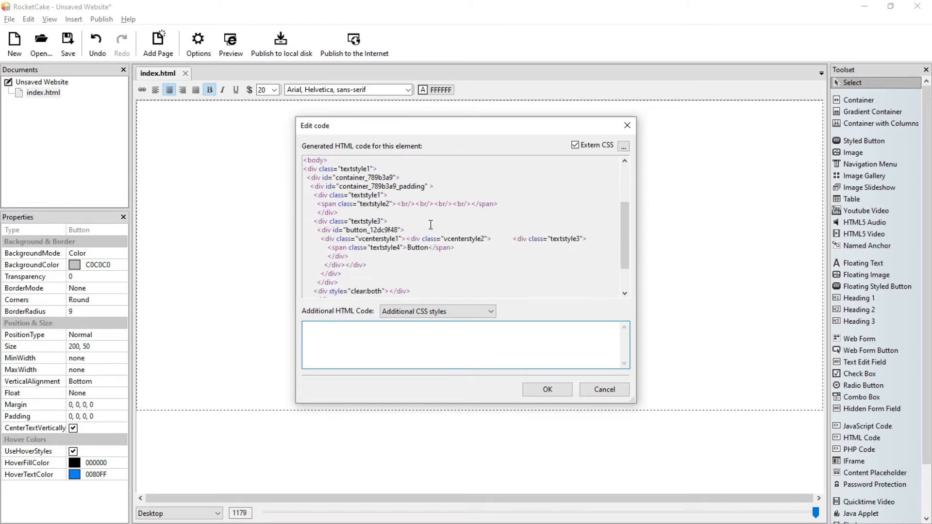
scroll(349, 177, "up", 2)
scroll(354, 198, "down", 3)
scroll(356, 211, "up", 1)
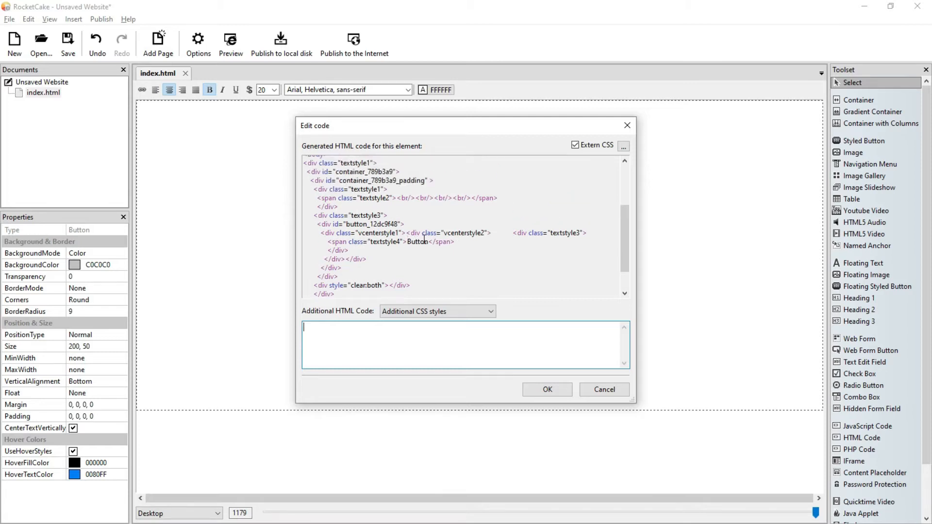
left_click_drag(408, 241, 432, 245)
left_click(431, 257)
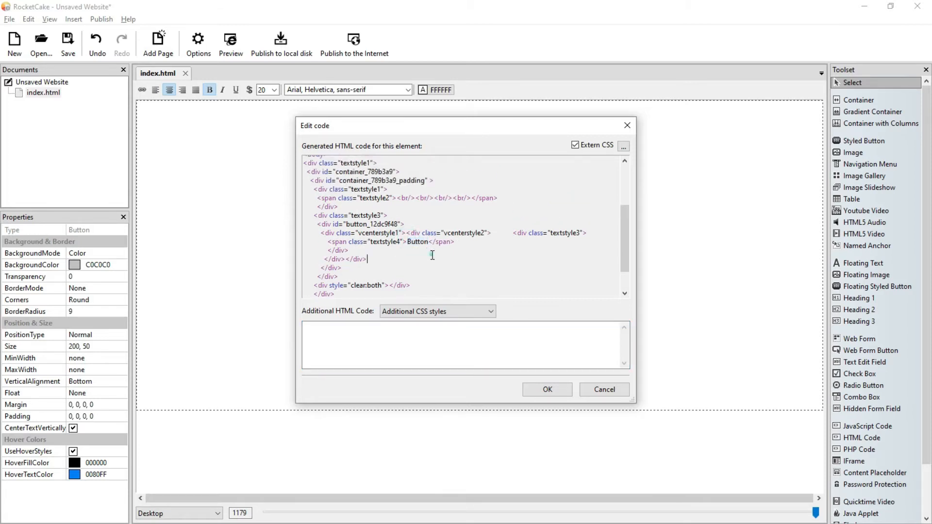
double_click(391, 242)
Add the rule ".textstyle4 { transition: 2s; }" to the page's additional CSS styles
left_click(394, 330)
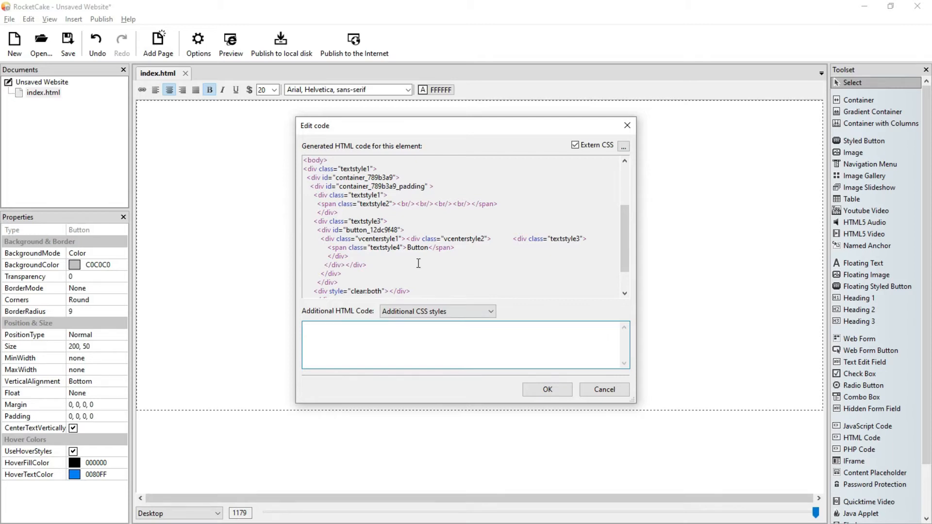
type(".textstyle4 {")
type("transition: 2s;")
Set the transition duration in the .textstyle4 rule to 2s, apply it, and preview the button's hover effect in the browser
left_click_drag(375, 326, 379, 326)
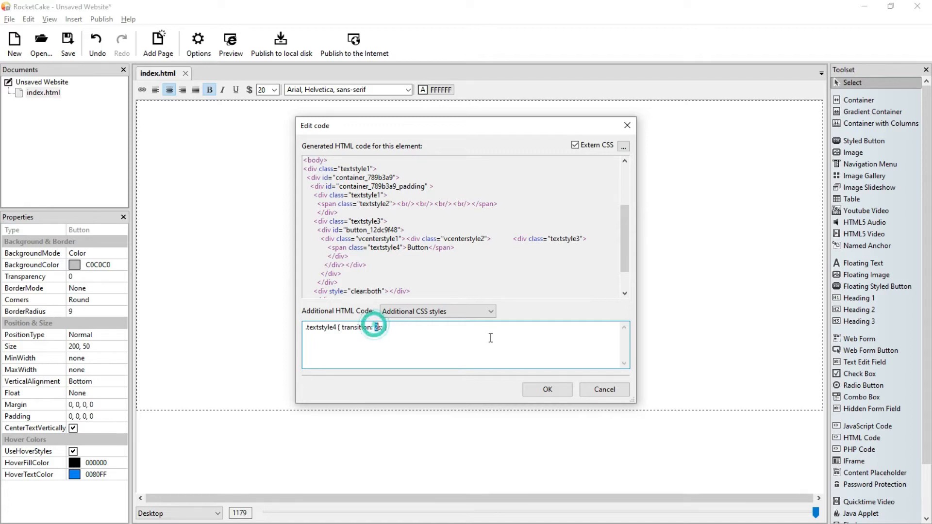
type(".5")
key("Delete")
key("Delete")
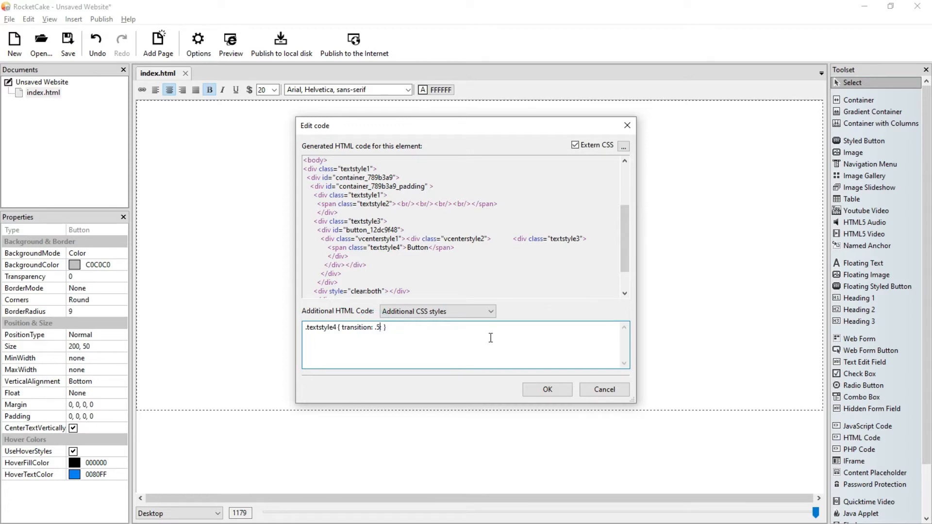
type("s")
key("BackSpace")
key("Delete")
type("2s;")
left_click(558, 389)
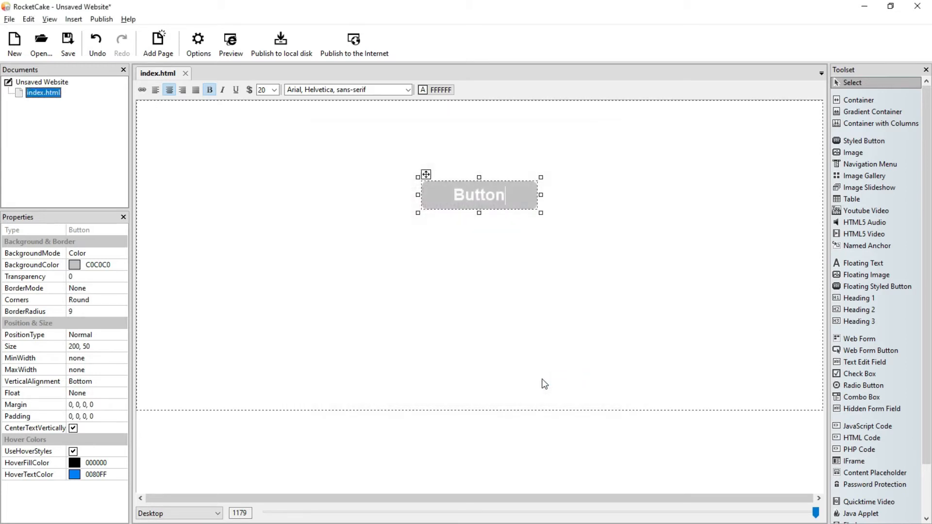
left_click(239, 46)
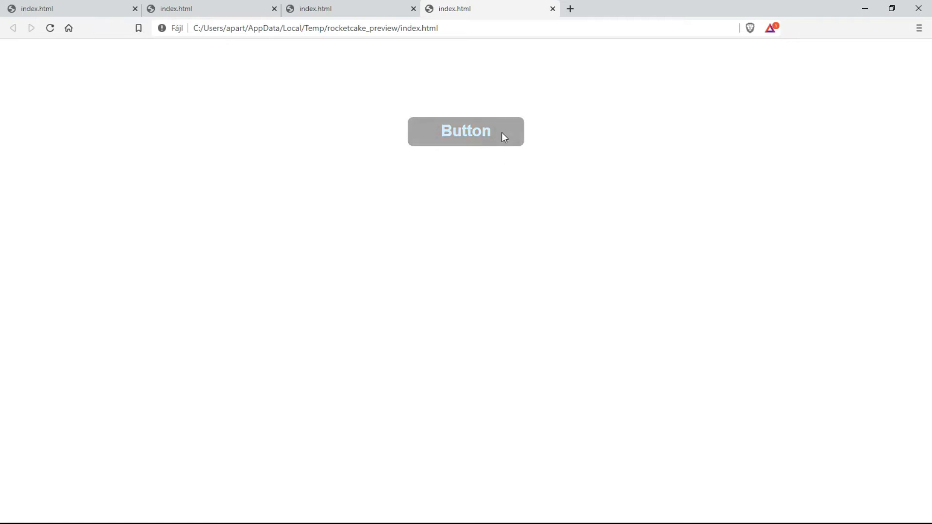
key("alt+Tab")
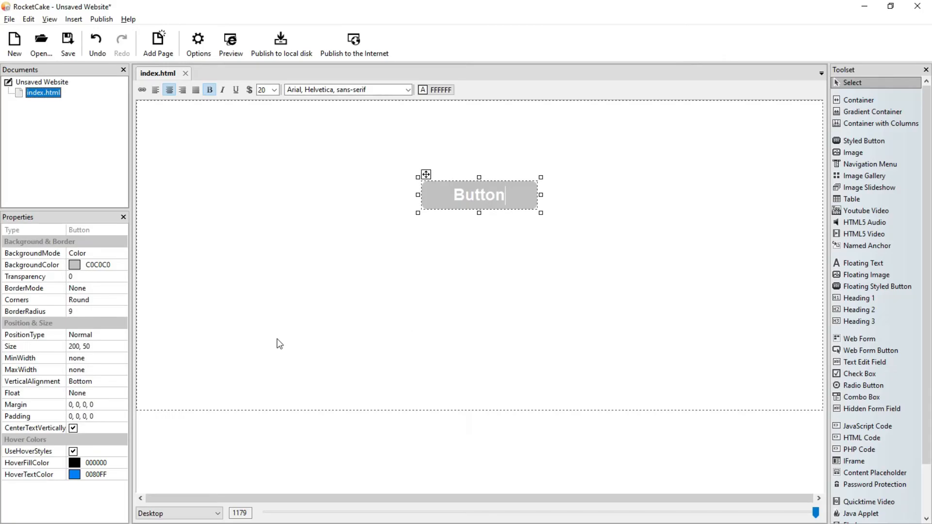
Set the button's BackgroundMode to Invisible and preview the hover transition of its text in the browser
left_click(121, 253)
left_click(121, 253)
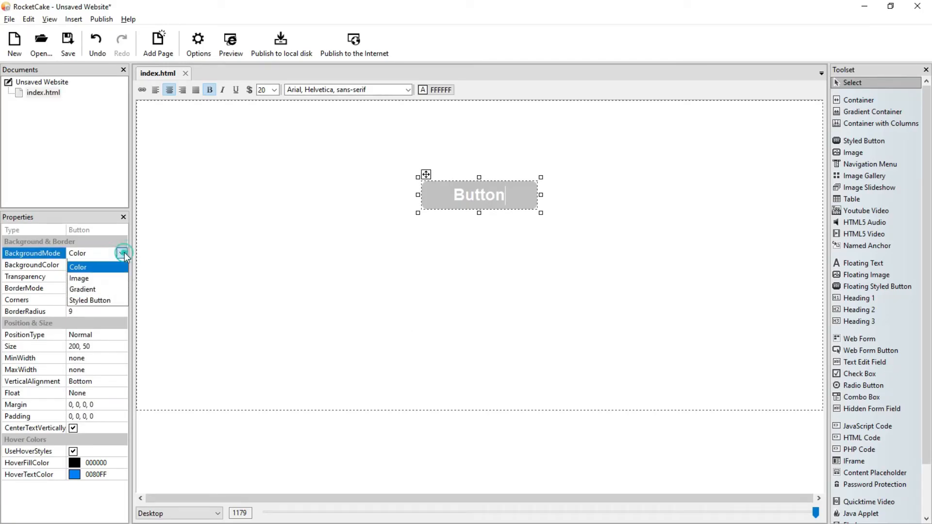
left_click(120, 265)
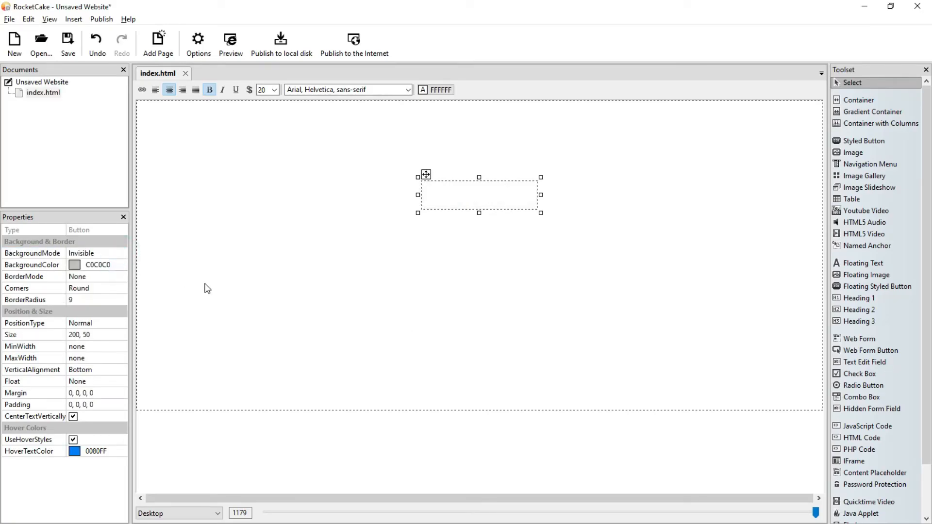
left_click(230, 44)
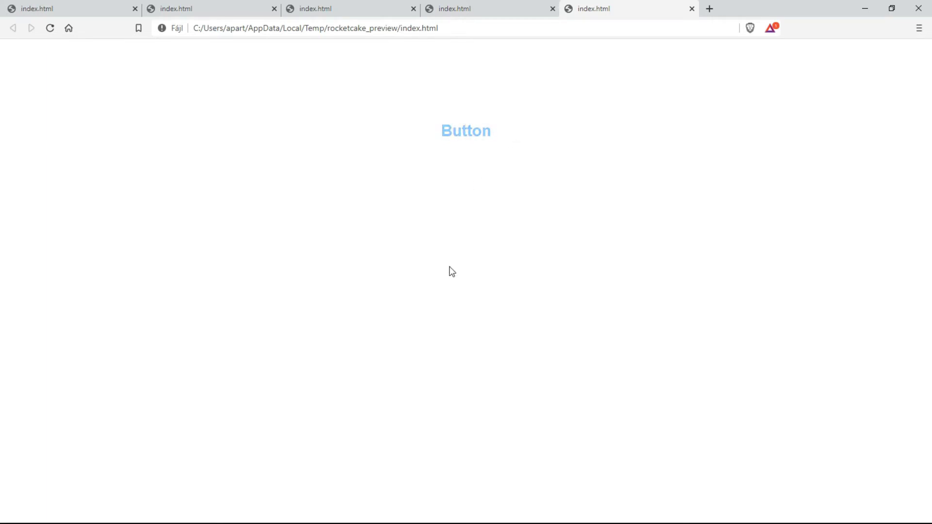
key("alt+Tab")
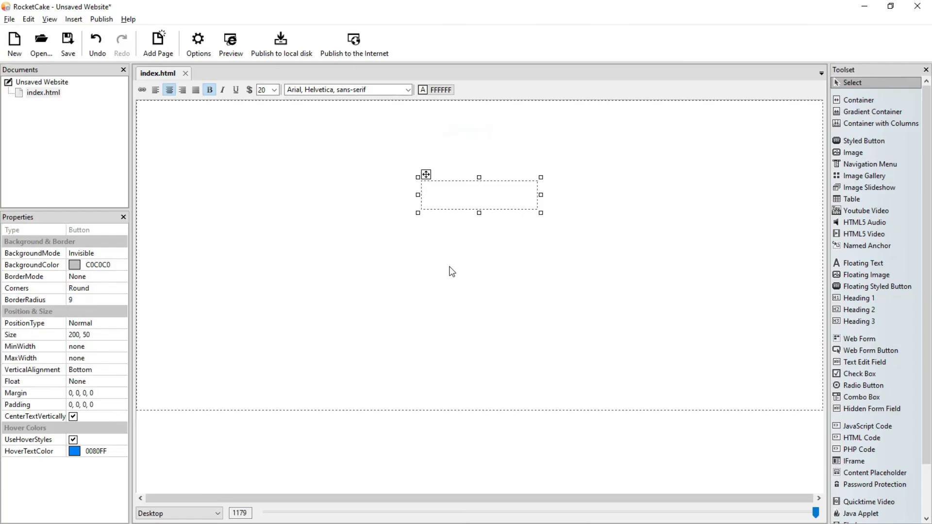
Undo the button's background mode change and reselect the button
left_click(517, 184)
left_click(97, 39)
left_click(544, 331)
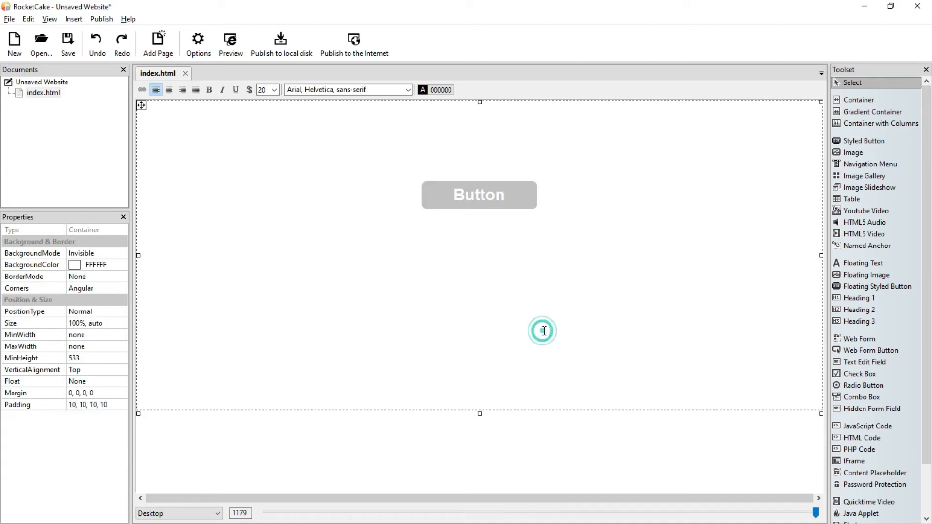
left_click(530, 202)
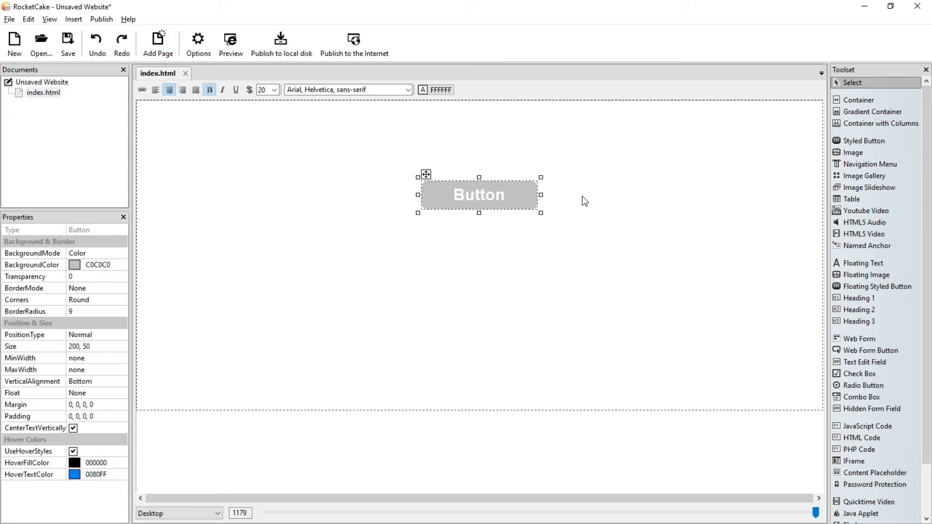
Add a centered line of text reading "tran" below the button
left_click(619, 210)
key("Return")
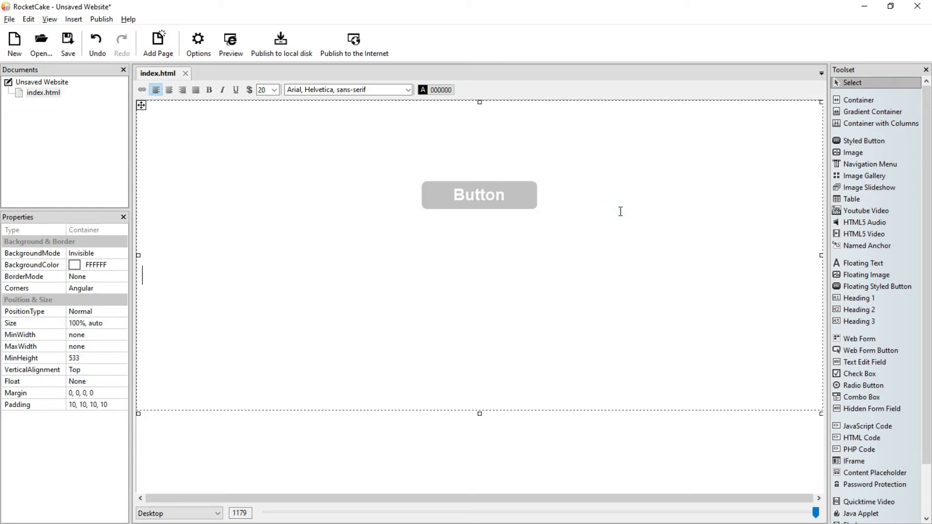
type("tran")
key("Home")
key("shift+End")
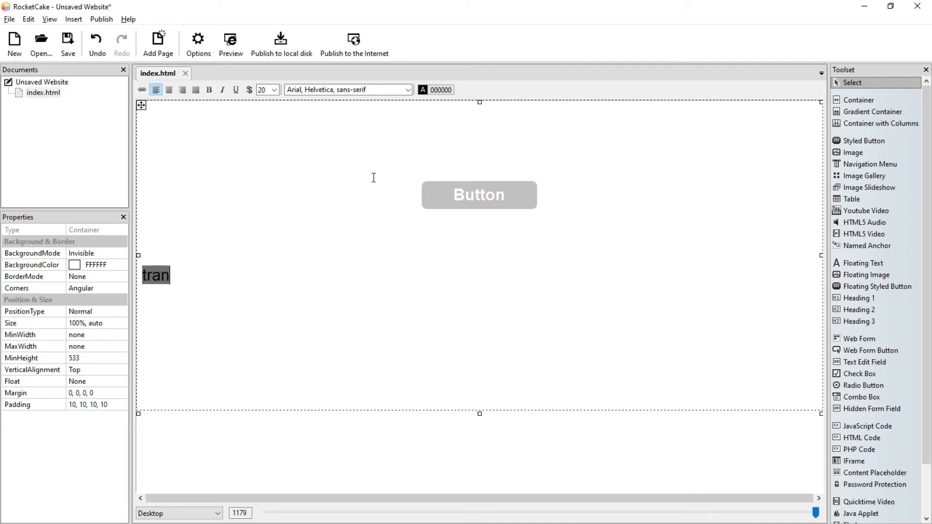
left_click(168, 89)
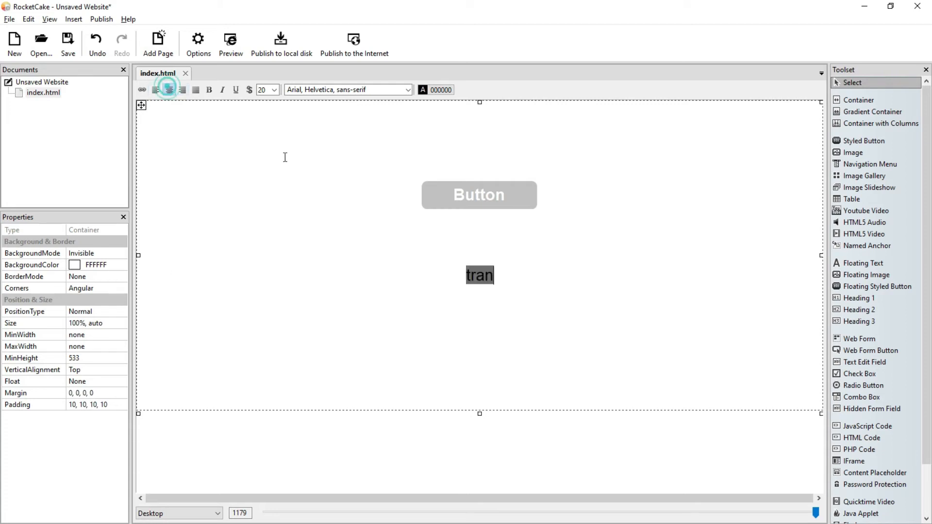
Replace the text below the button with ".textstyle4 {transition: 2s;}"
left_click(465, 277)
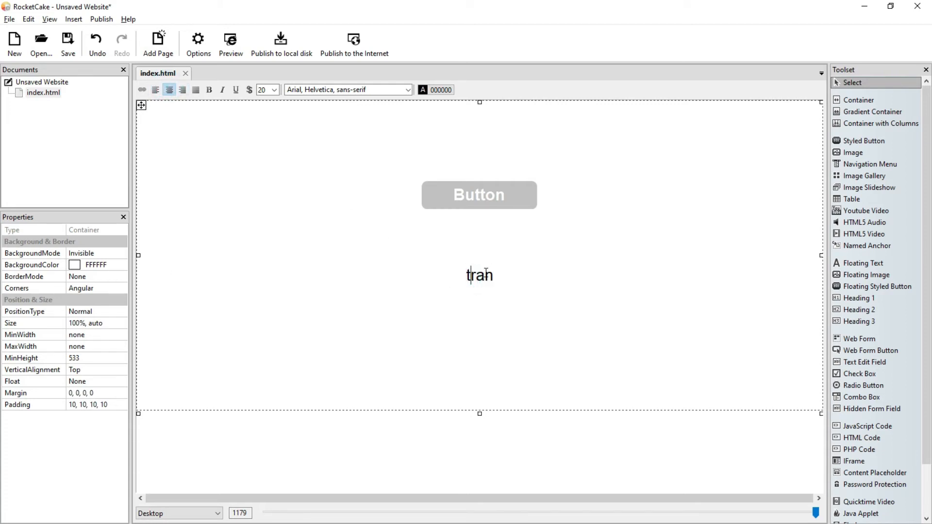
key("BackSpace")
type("textstyle4")
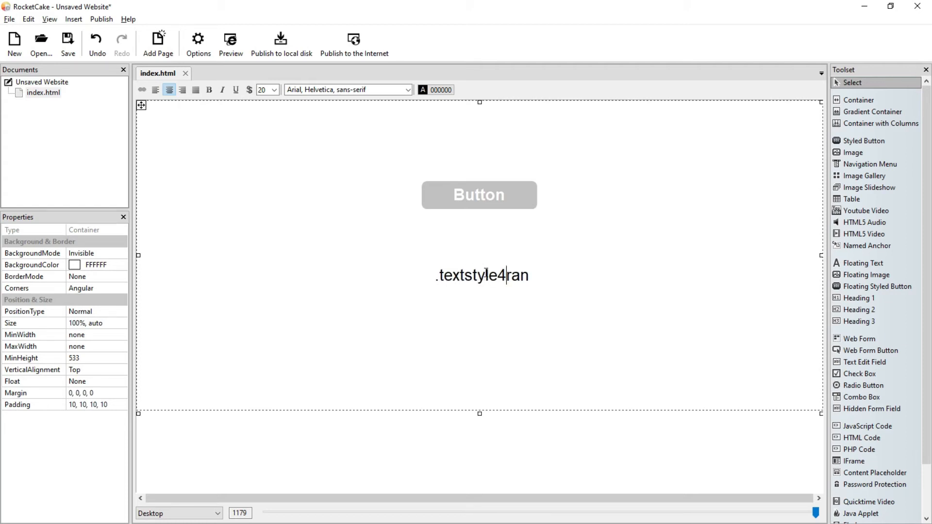
type(" {}")
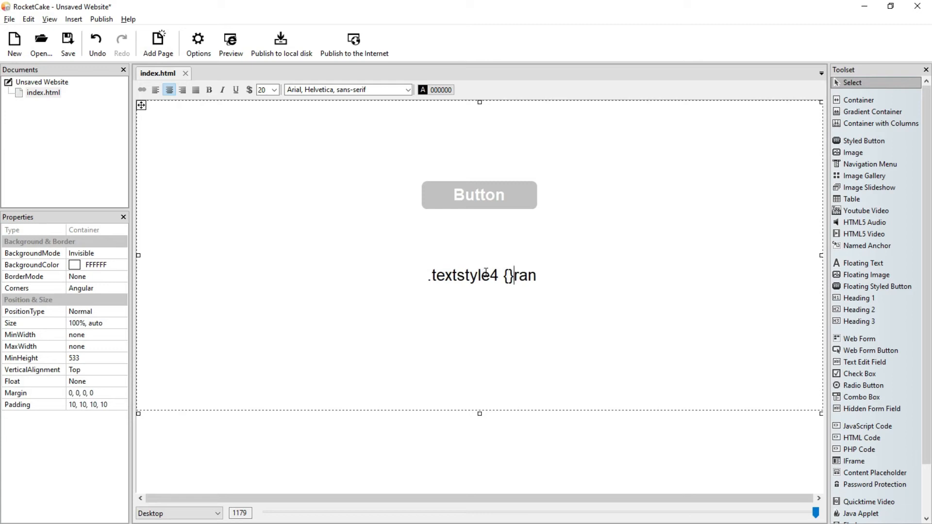
key("Delete")
key("Delete")
key("Delete")
key("Left")
key("Left")
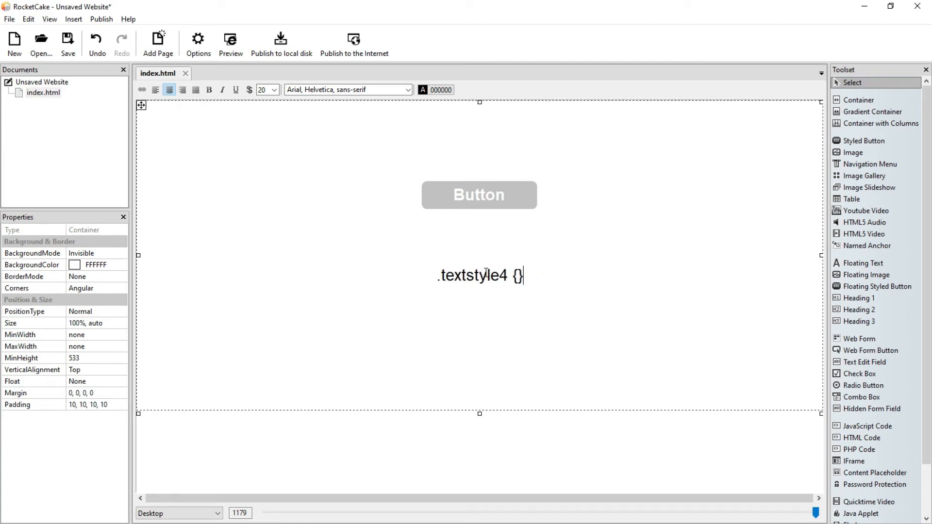
type("transition: ")
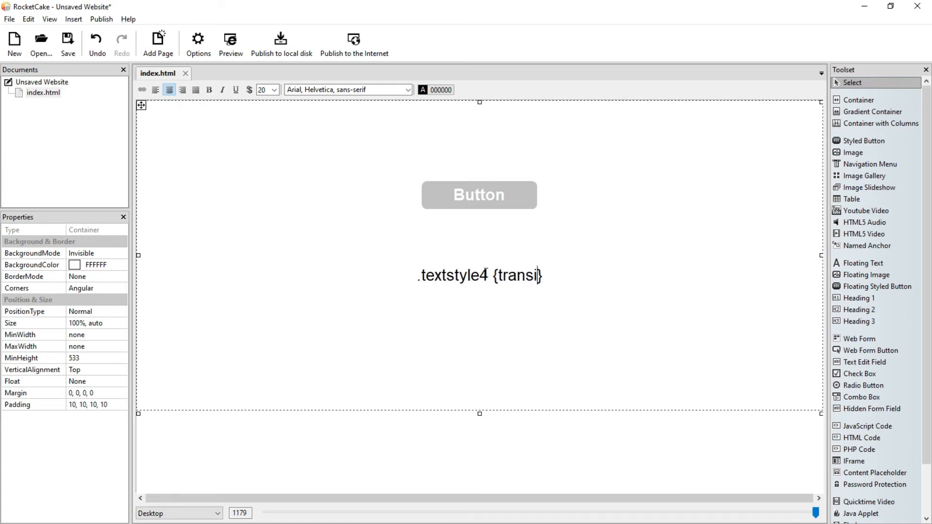
type("2s;")
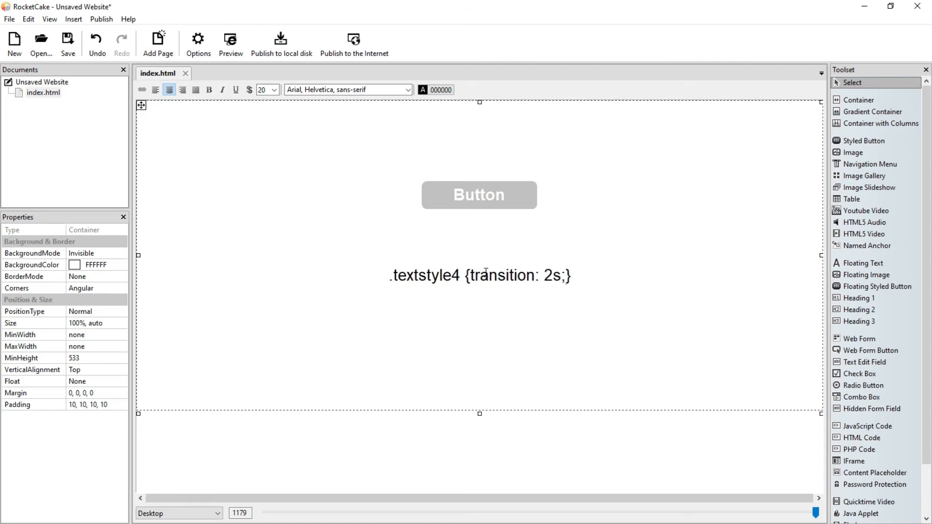
Insert spaces inside both braces and before the selector so the line reads " .textstyle4 { transition: 2s; }"
key("Left")
key("Left")
key("Left")
key("Left")
key("Left")
key("Left")
key("Left")
key("Left")
key("Left")
key("Left")
key("Left")
key("Left")
key("Left")
key("Left")
key("Left")
key("Left")
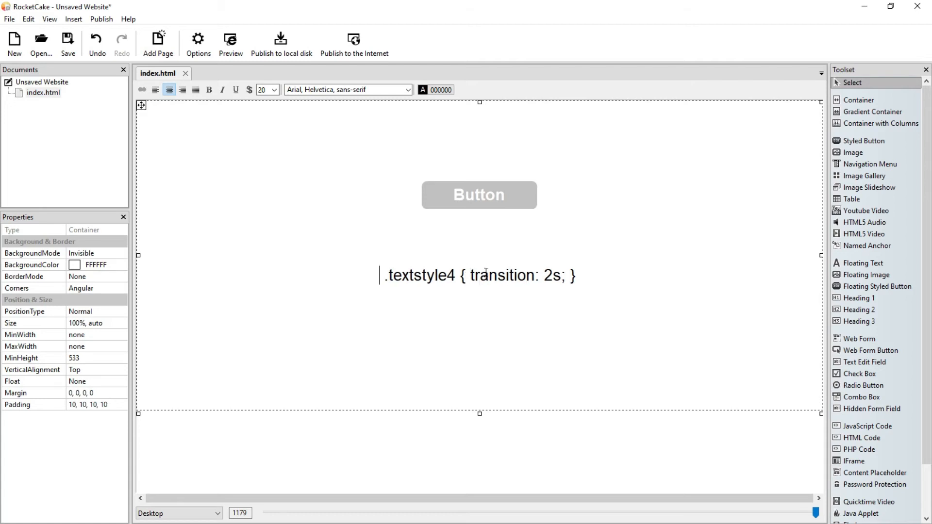
Format the CSS rule text below the button as size 40, bold, in color 0080FF, and preview the page in the browser
key("ctrl+a")
left_click(274, 90)
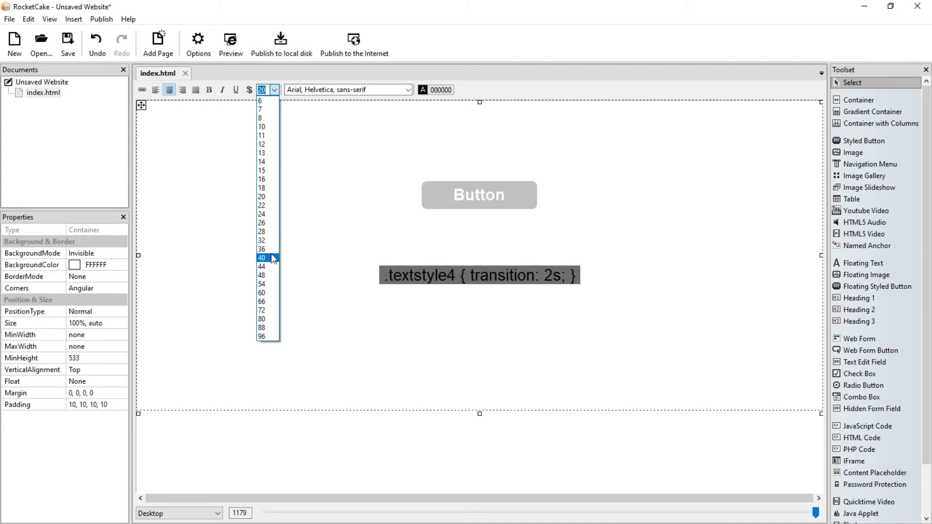
left_click(262, 258)
left_click(208, 88)
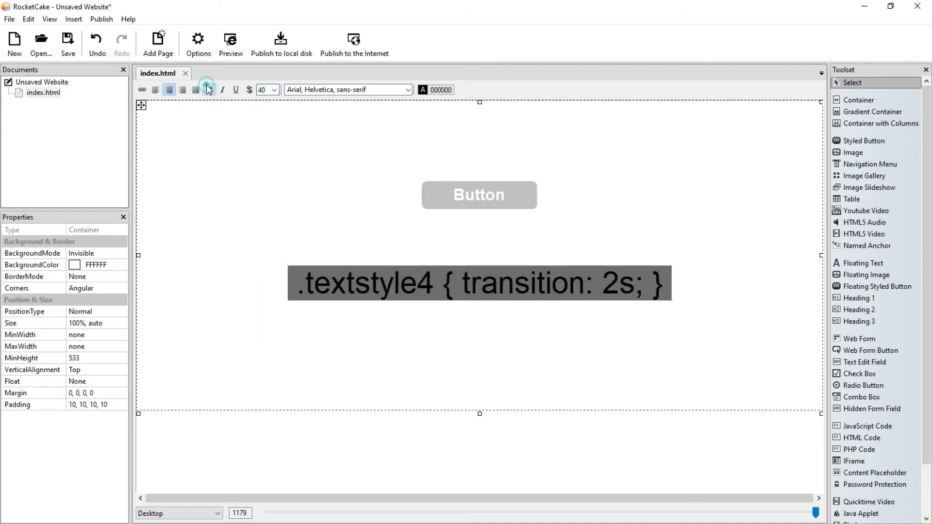
left_click(427, 89)
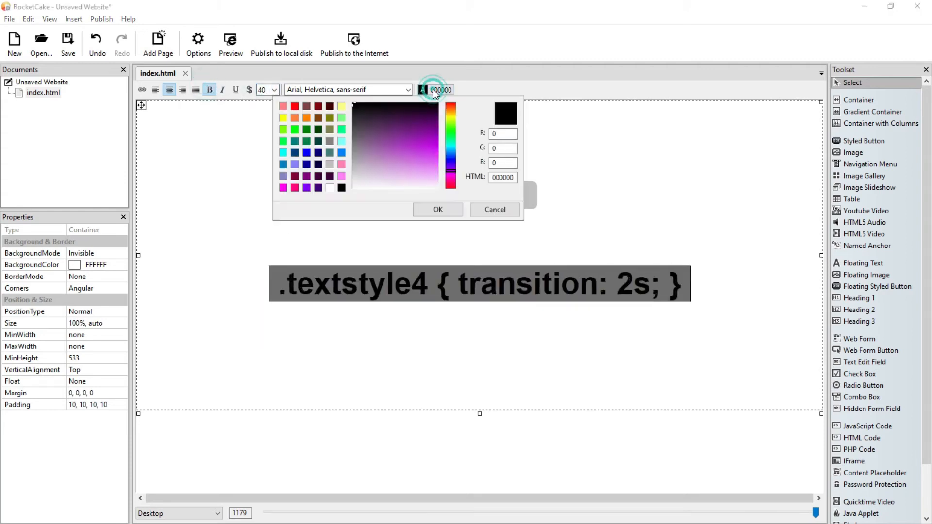
left_click(341, 153)
left_click(420, 209)
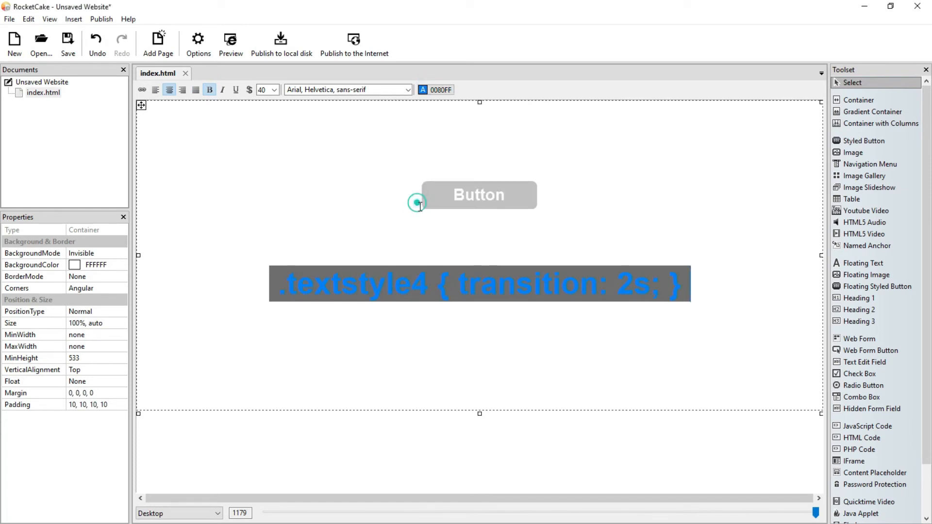
left_click(426, 265)
left_click(231, 44)
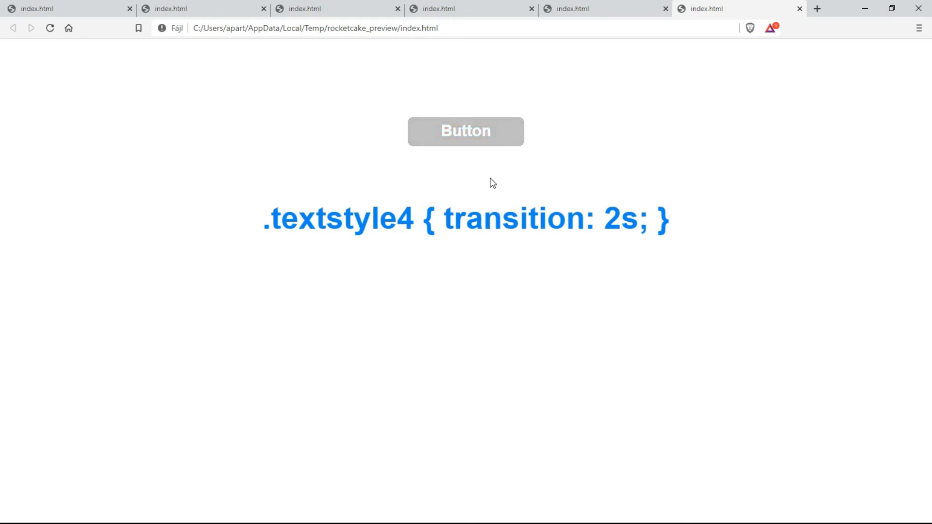
key("alt+Tab")
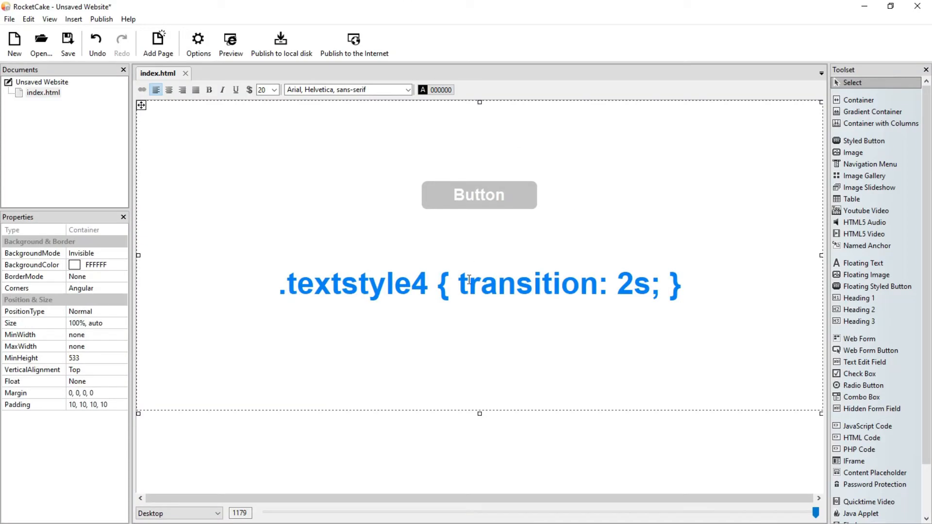
Place a copy of the blue rule text line above the button and preview the page's hover transition in the browser
left_click_drag(270, 286, 693, 282)
key("ctrl+c")
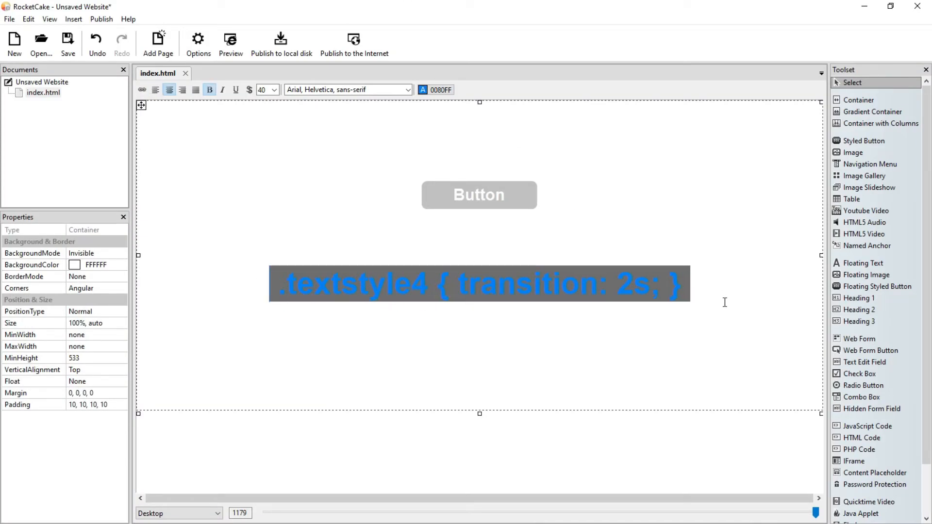
left_click(427, 125)
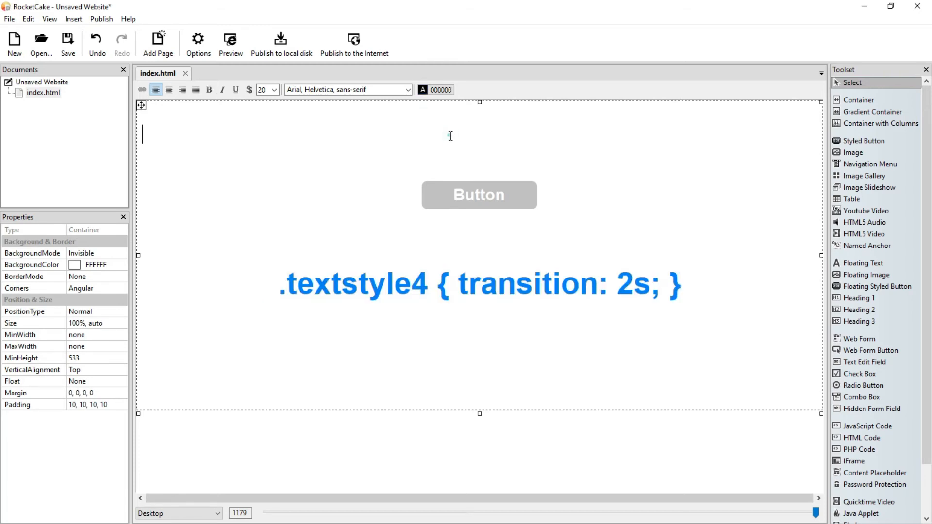
key("ctrl+v")
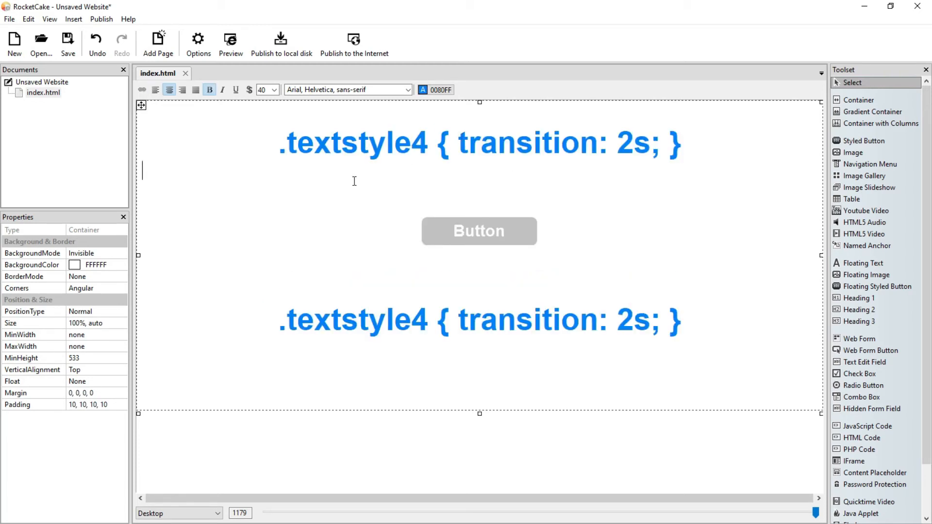
left_click(231, 42)
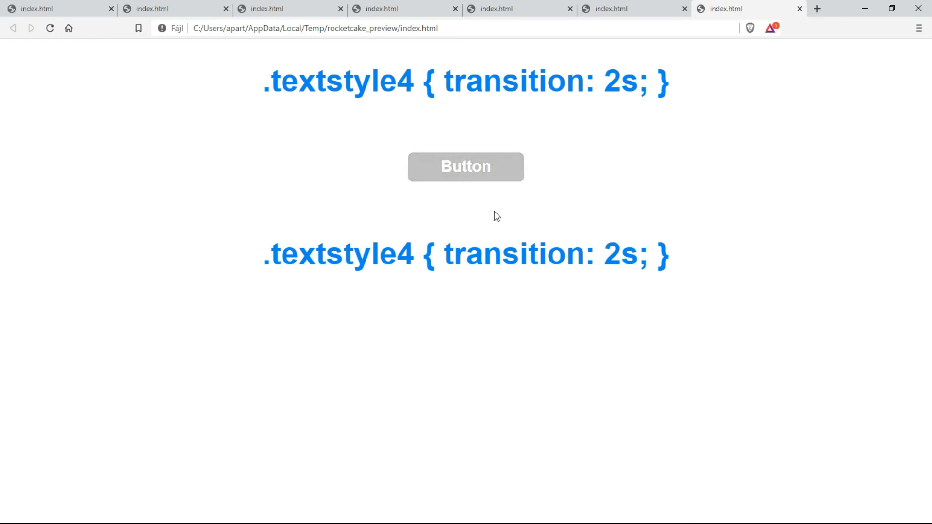
key("alt+Tab")
Open the HTML code of index.html and examine the generated code for the class of the button text's span
left_click(54, 92)
right_click(53, 92)
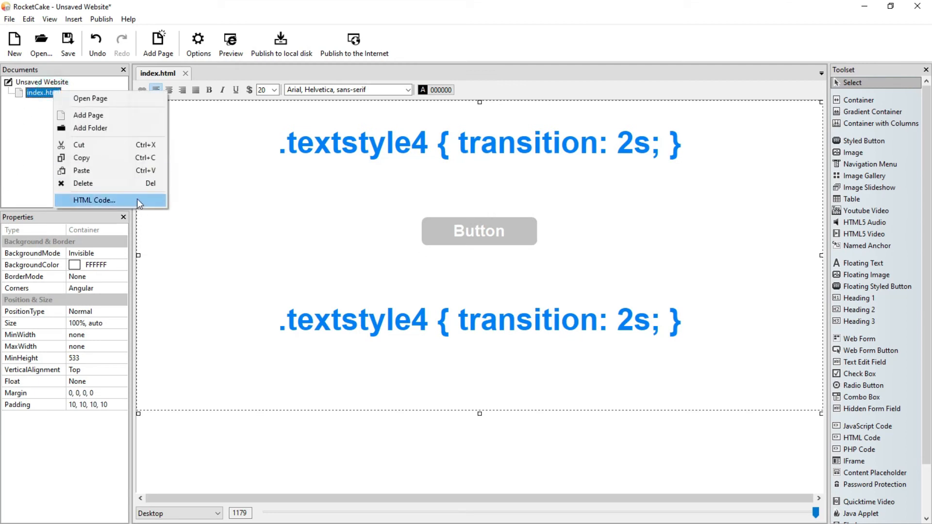
left_click(137, 199)
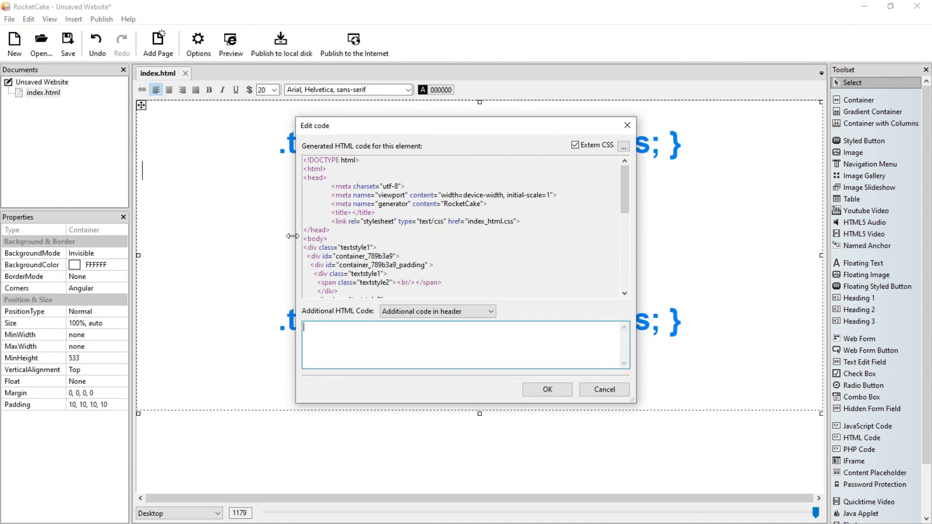
scroll(361, 262, "down", 3)
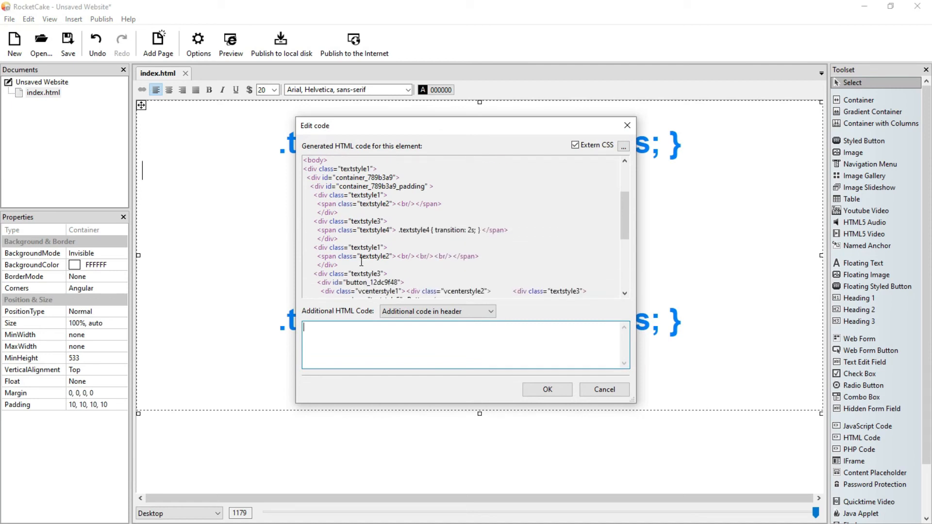
scroll(361, 262, "down", 3)
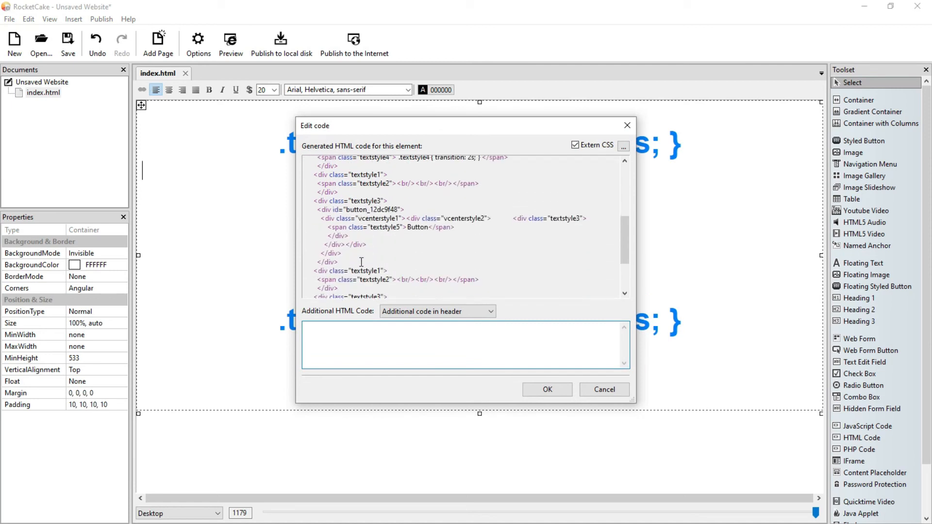
Compare the span classes of the rule text and the button text in the generated code, then close the code editor
left_click(423, 222)
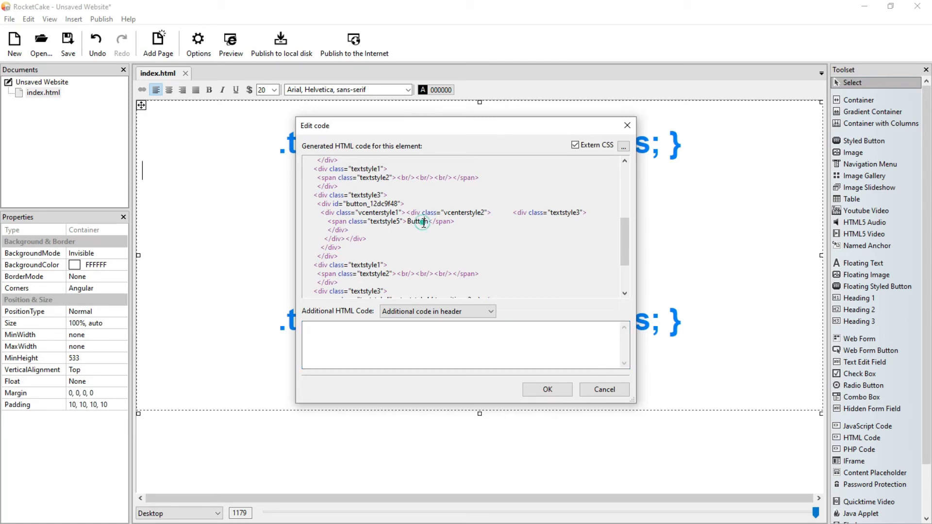
left_click(393, 219)
scroll(471, 229, "down", 2)
scroll(471, 229, "up", 2)
scroll(465, 250, "up", 2)
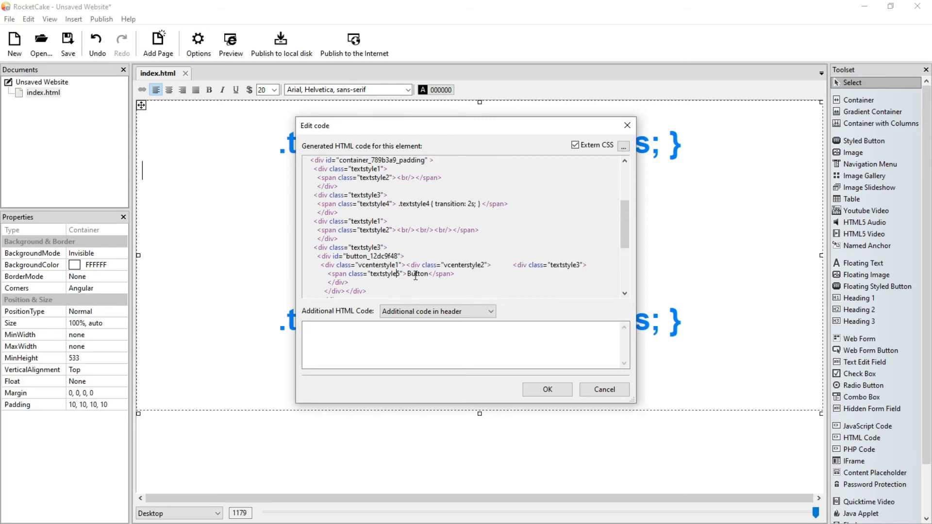
left_click_drag(502, 125, 511, 346)
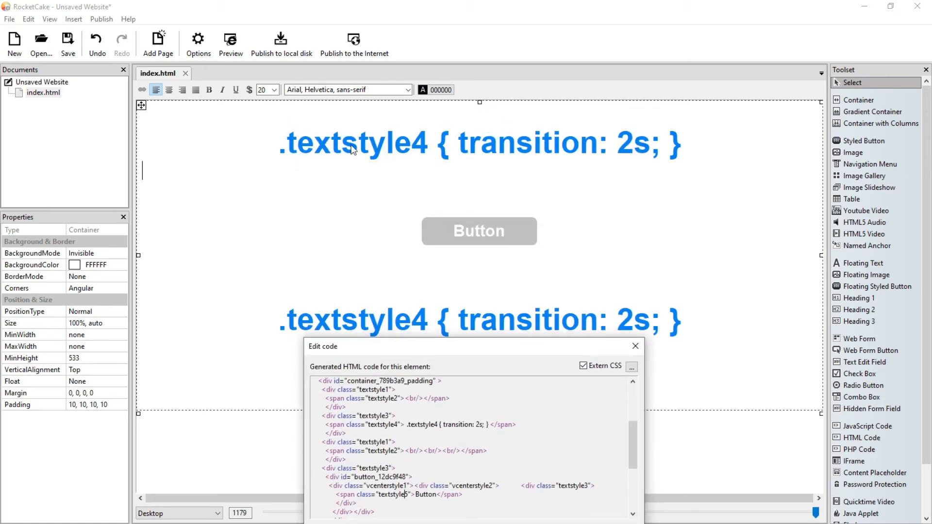
left_click_drag(517, 350, 507, 151)
left_click(543, 425)
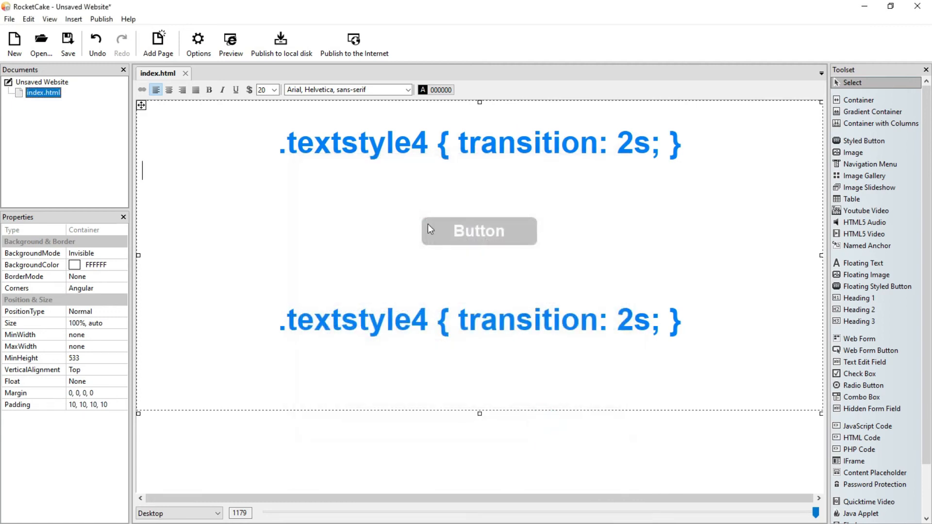
Undo the insertion of the rule text line above the button and examine the button text's span class in index.html's HTML code
left_click(97, 45)
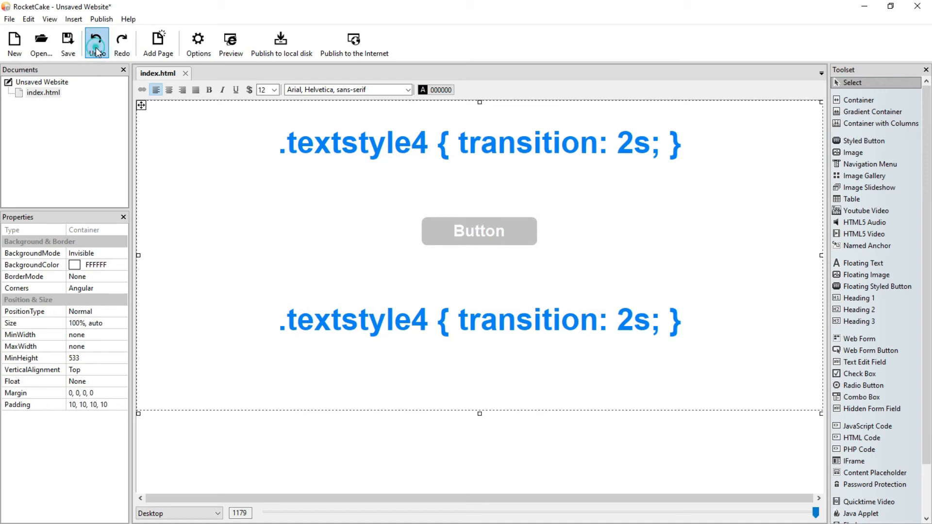
left_click(96, 45)
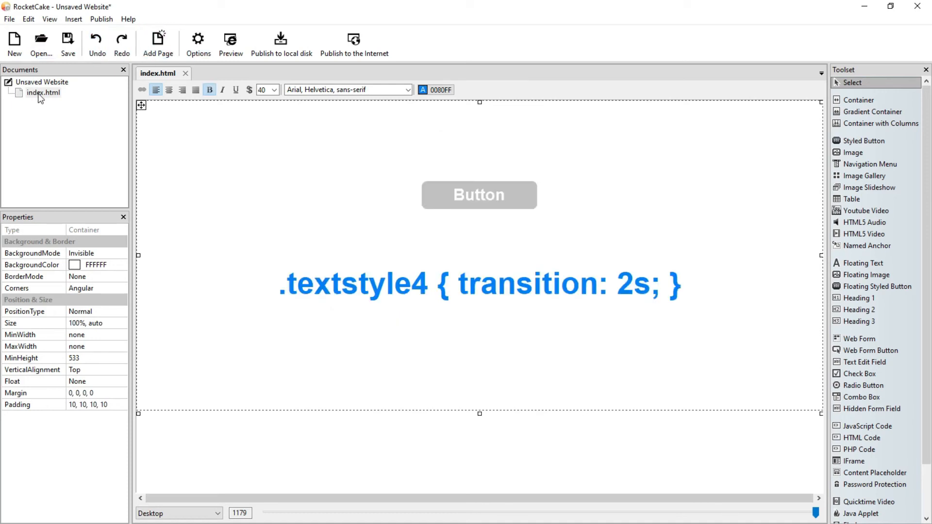
right_click(38, 94)
left_click(70, 204)
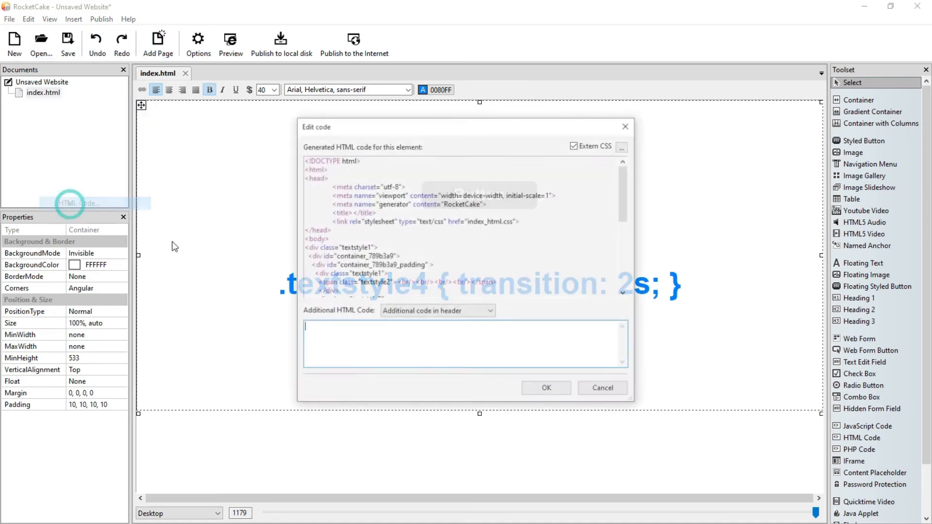
scroll(422, 283, "down", 7)
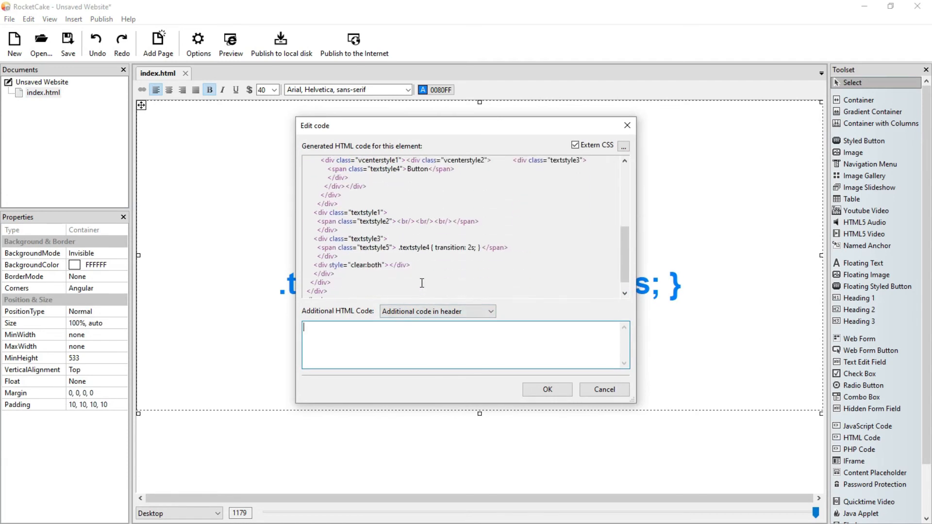
scroll(422, 258, "down", 1)
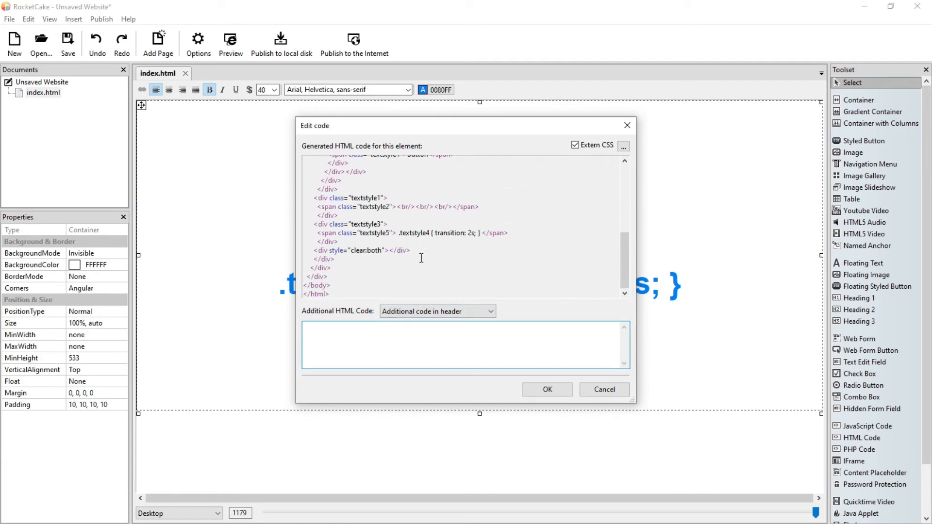
scroll(421, 257, "up", 2)
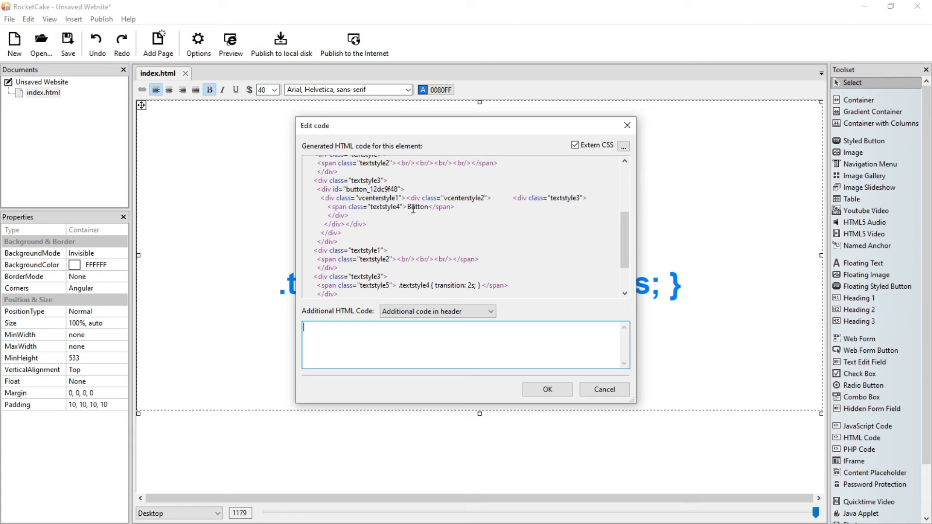
left_click(539, 389)
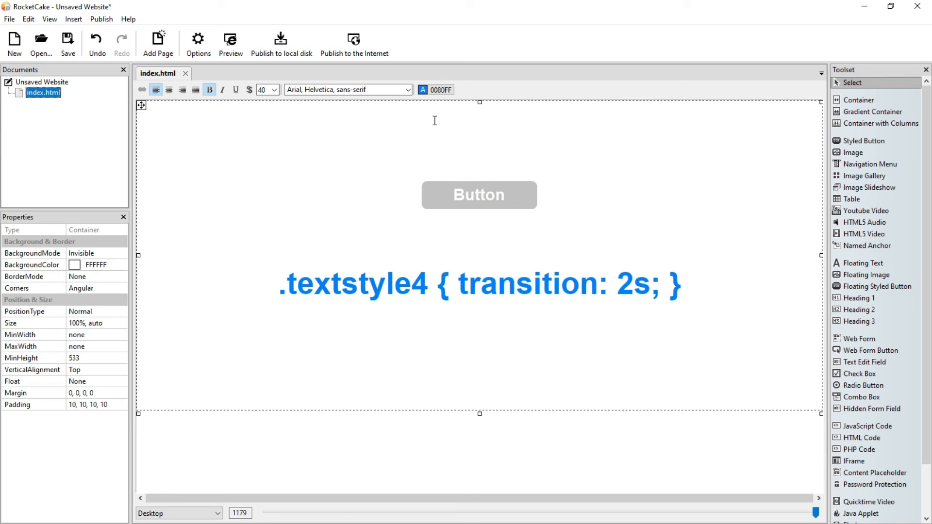
Paste the rule text line above the button and examine the span classes in the HTML code of index.html
left_click(440, 147)
key("ctrl+v")
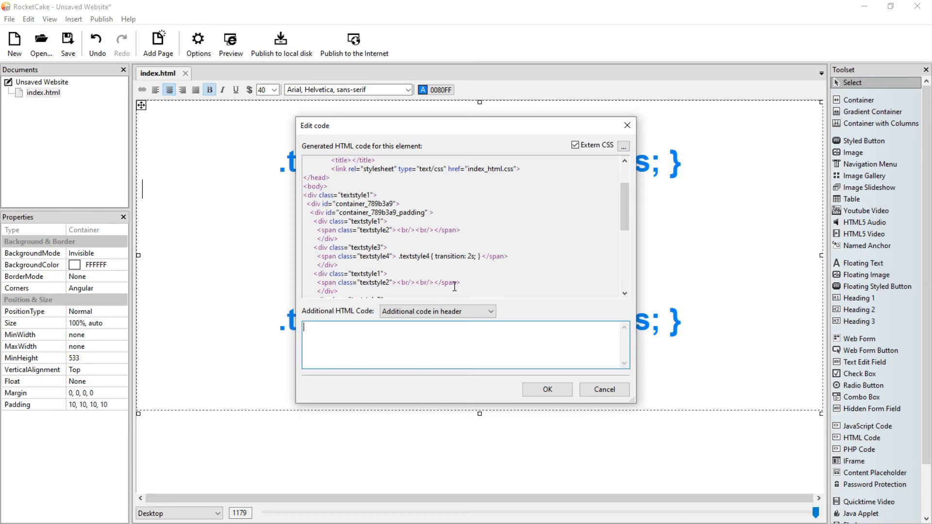
scroll(451, 279, "down", 3)
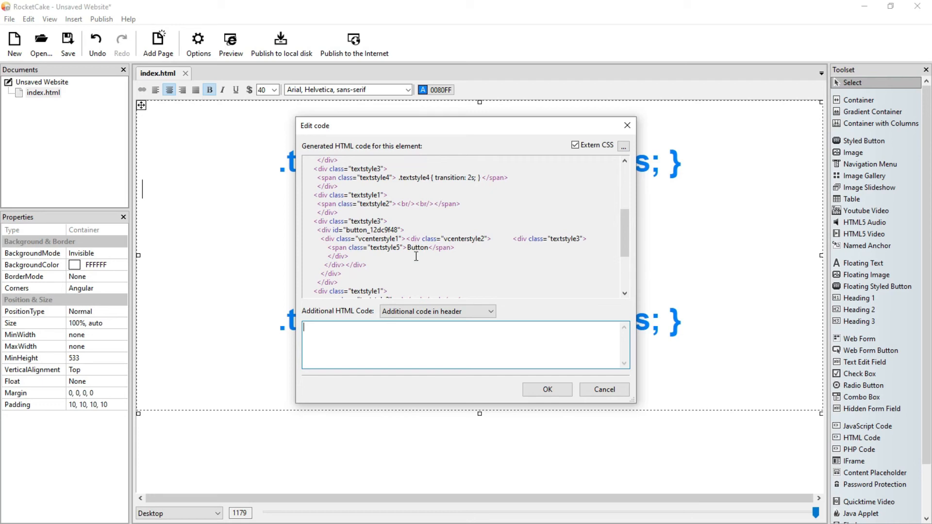
scroll(420, 252, "down", 1)
scroll(421, 256, "down", 2)
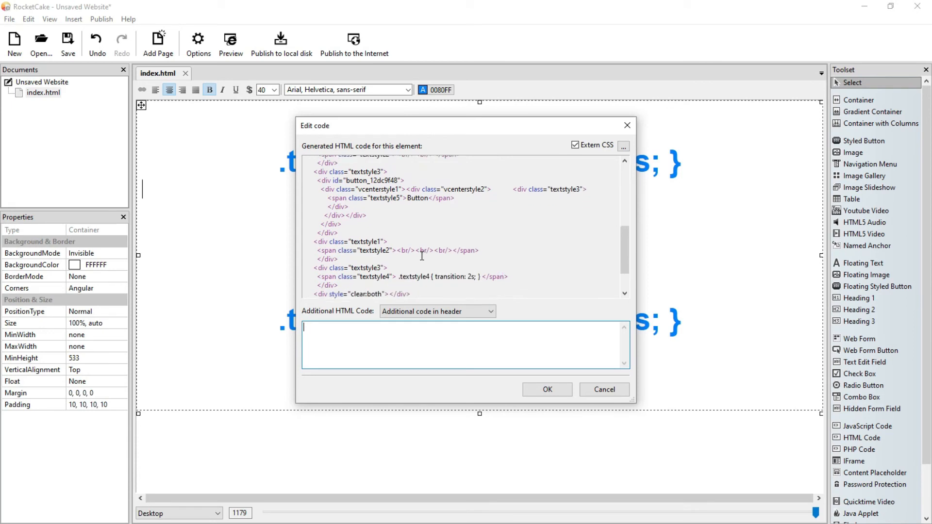
scroll(416, 211, "up", 1)
scroll(431, 226, "up", 2)
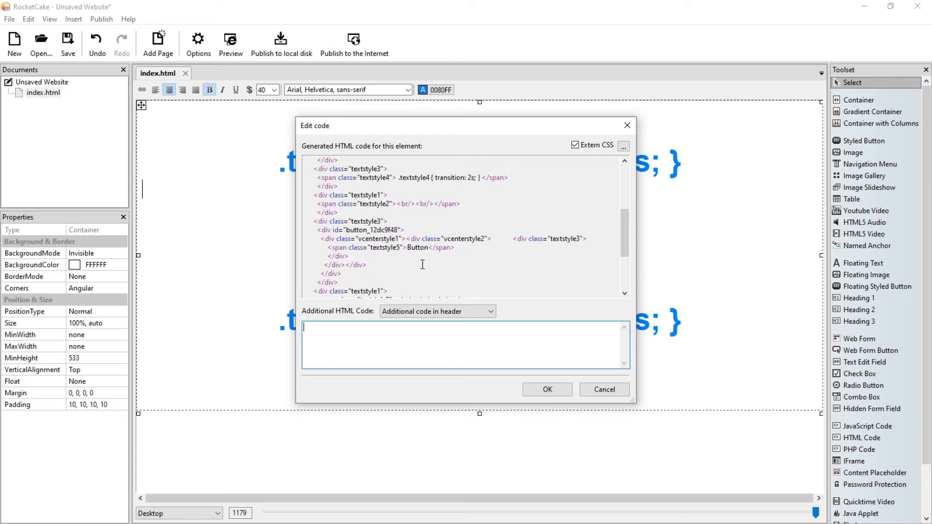
scroll(427, 265, "up", 1)
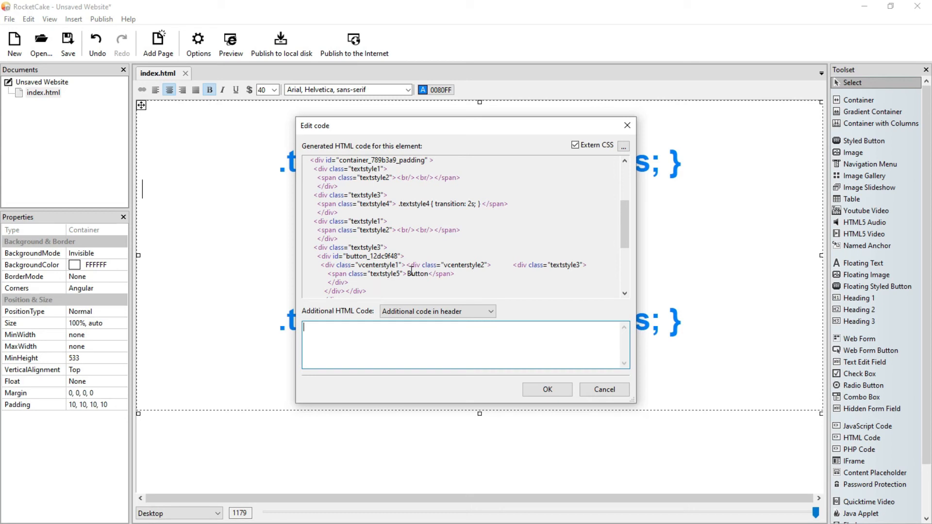
Change the class in the page's additional CSS styles rule to .textstyle5 and preview the page in the browser
left_click(488, 311)
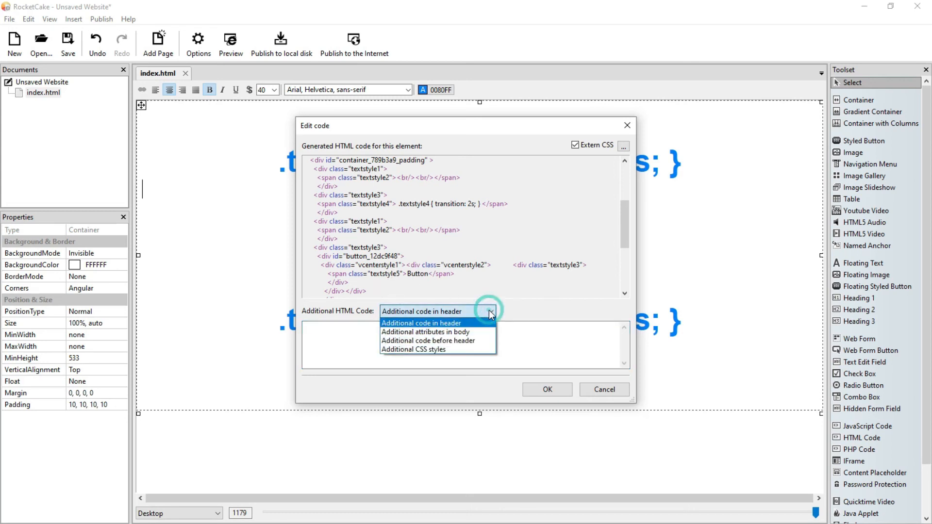
left_click(450, 349)
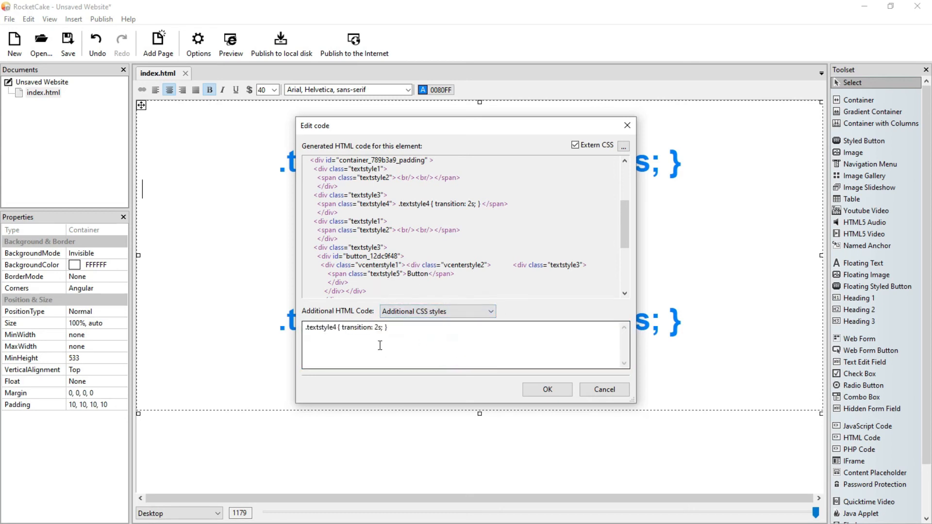
left_click(334, 328)
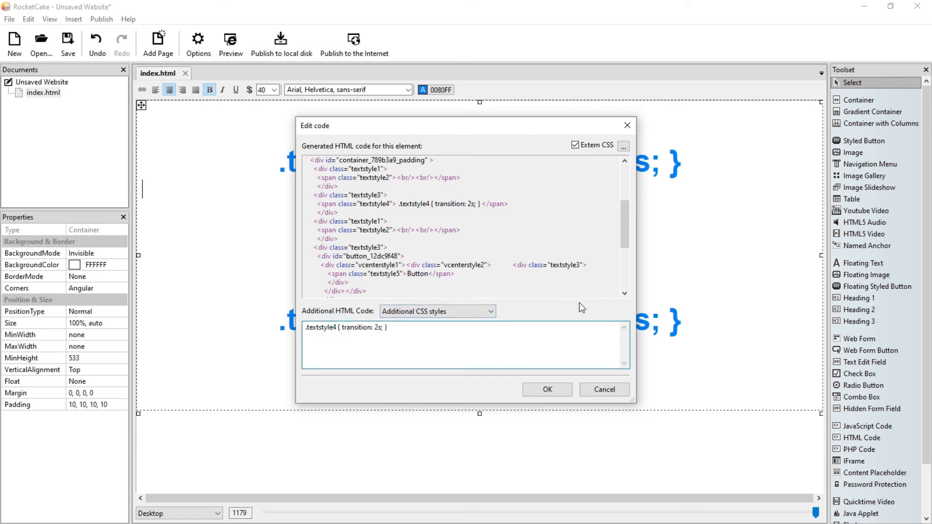
key("Delete")
type("5")
left_click(543, 387)
left_click(233, 42)
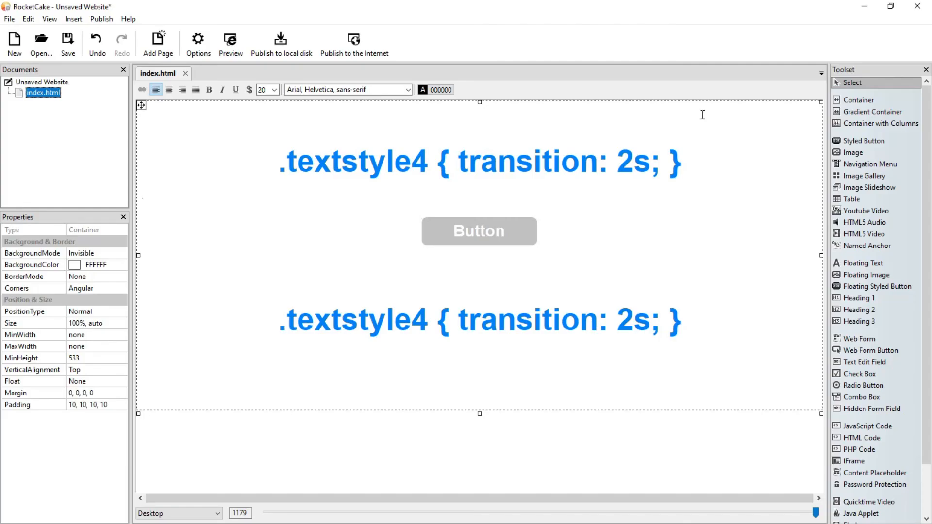
Delete the blue rule text line above the button
left_click_drag(237, 163, 788, 171)
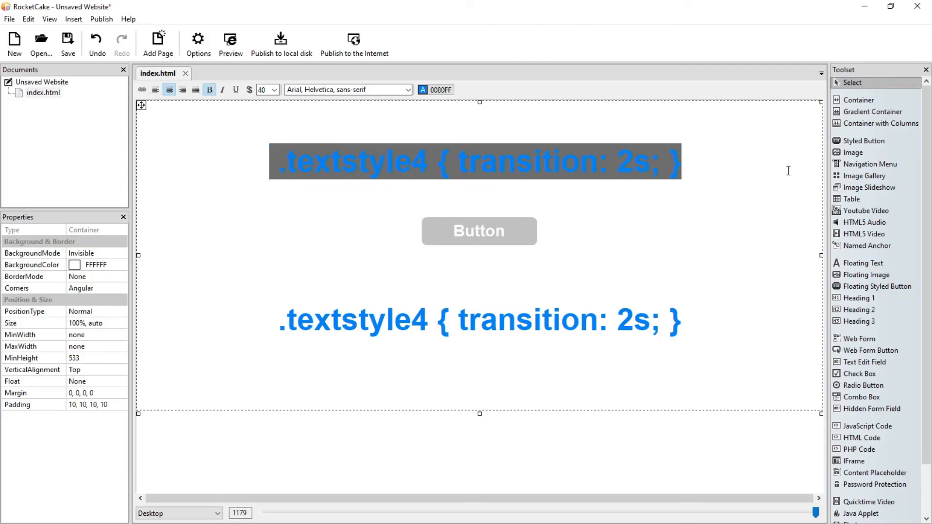
key("Delete")
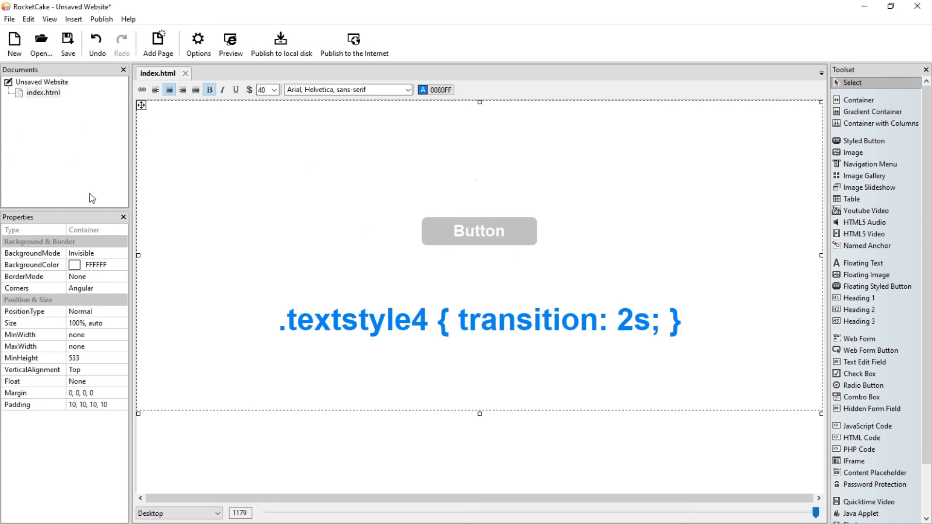
left_click(468, 232)
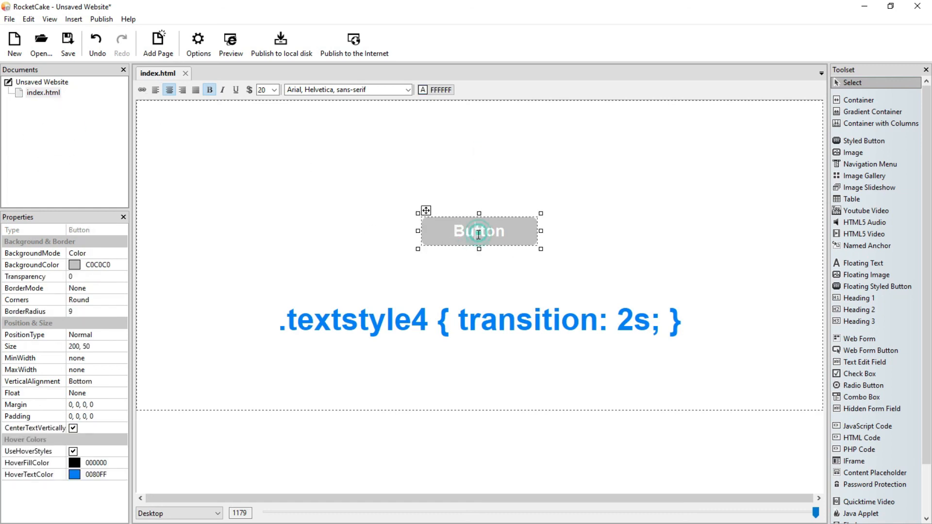
Check the rule in index.html's additional CSS styles against the class of the button text's span in the generated code
left_click(47, 91)
right_click(47, 89)
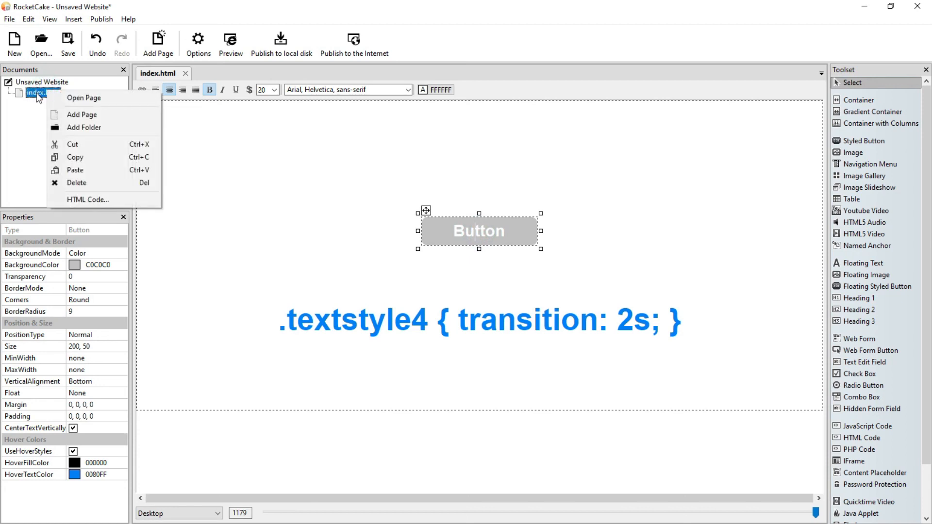
left_click(84, 197)
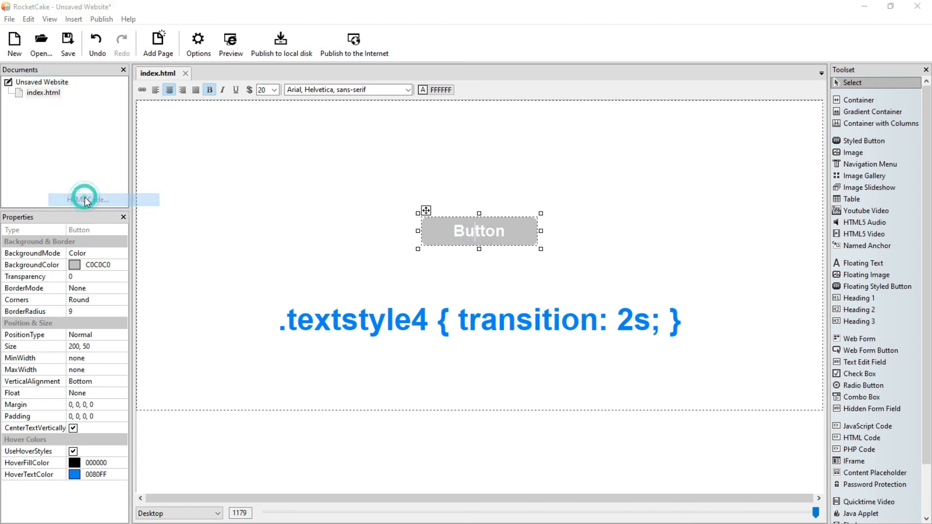
left_click(447, 312)
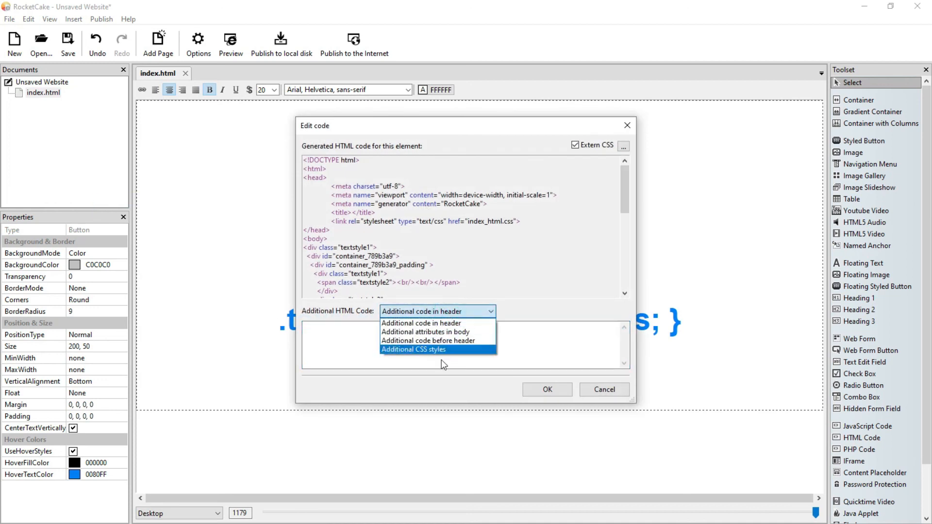
left_click(448, 349)
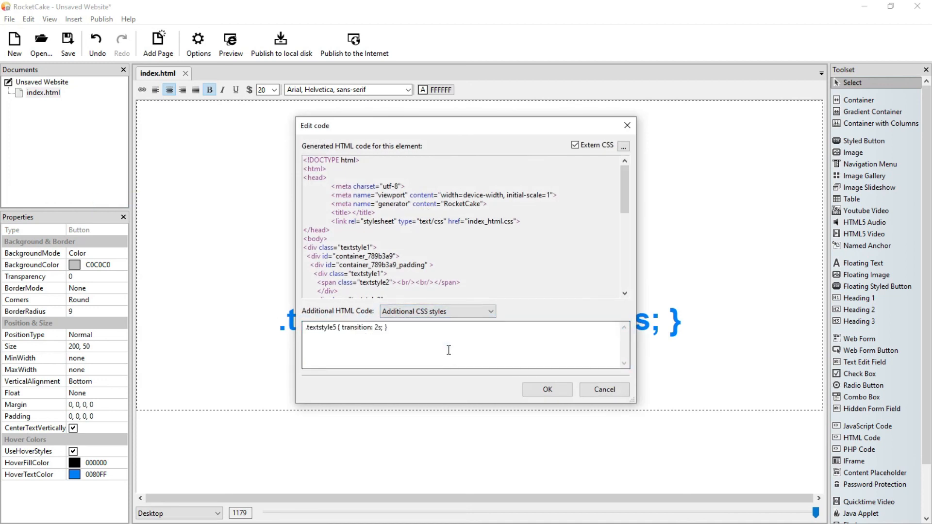
scroll(383, 253, "down", 4)
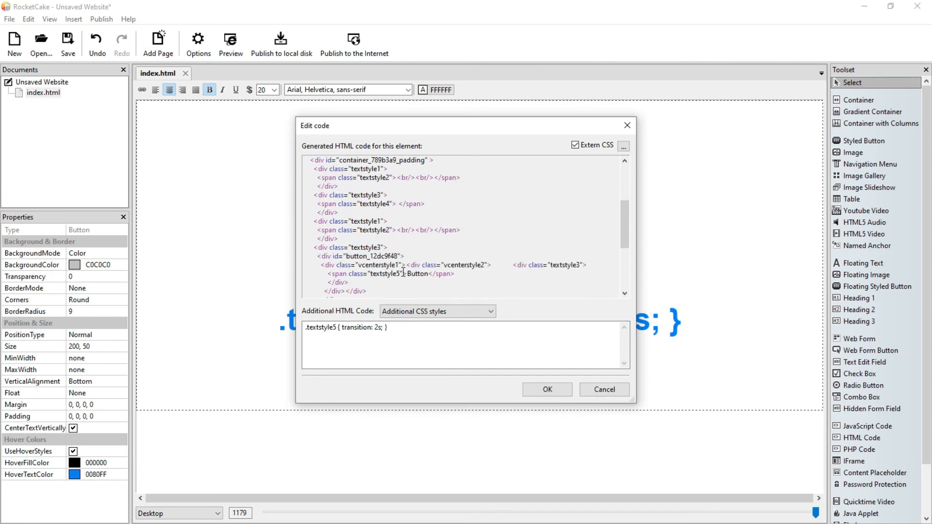
mouse_move(459, 127)
left_mouse_down()
mouse_move(486, 299)
mouse_move(453, 128)
left_mouse_up()
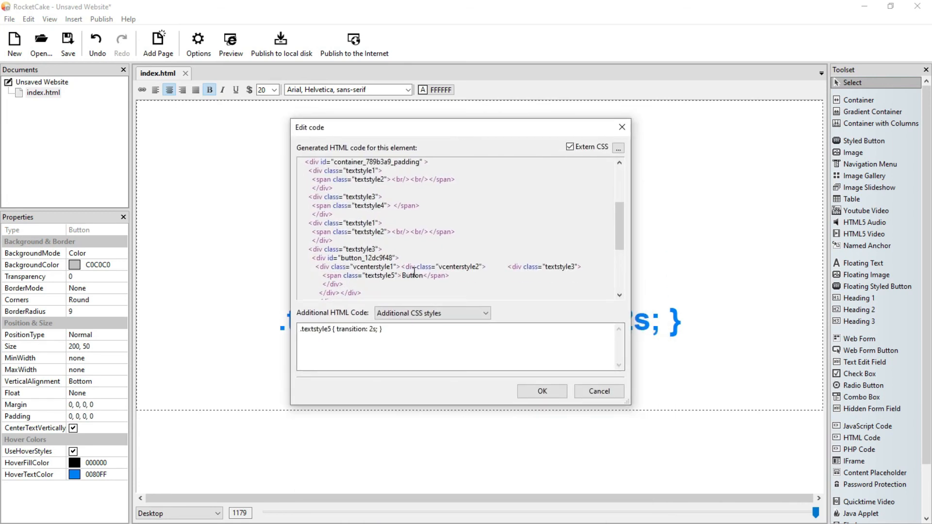
left_click(315, 330)
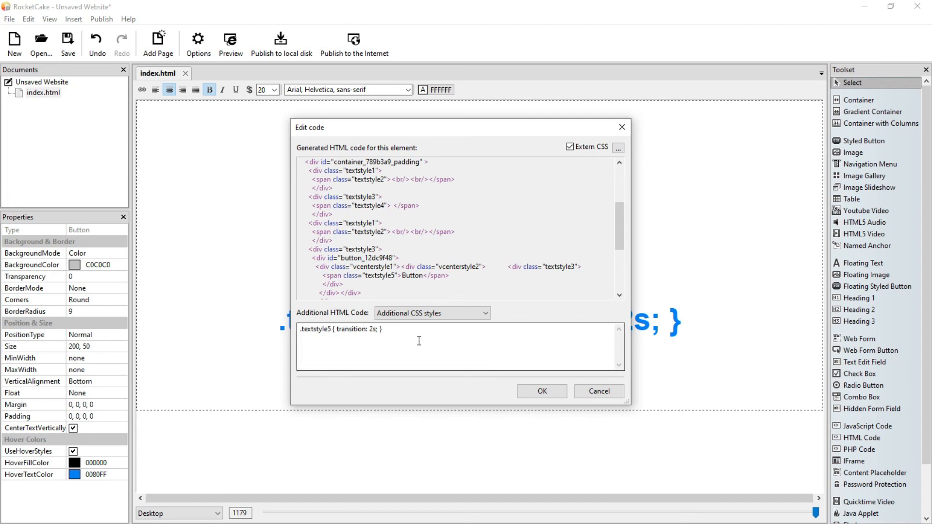
left_click(536, 392)
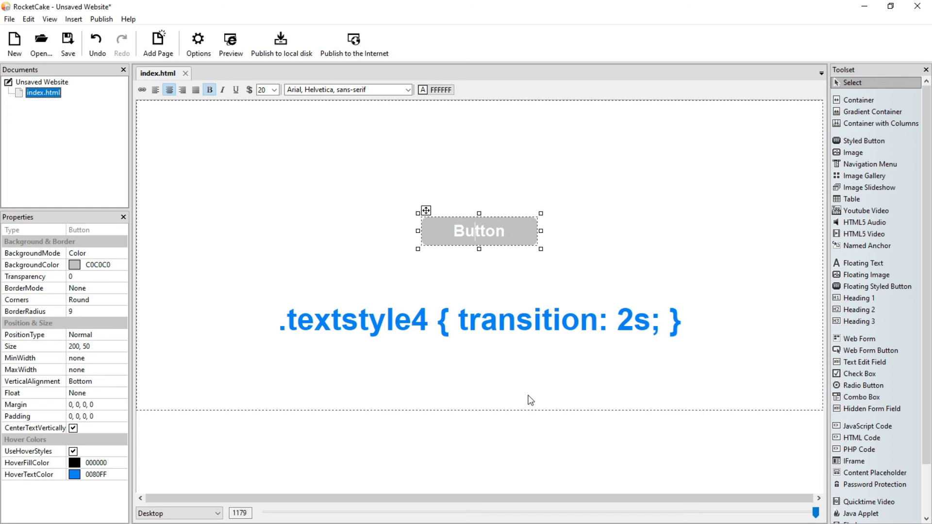
Add the centered line "rocketcaketutorials.com" below the rule text and return the cursor to the start of the container
left_click(530, 400)
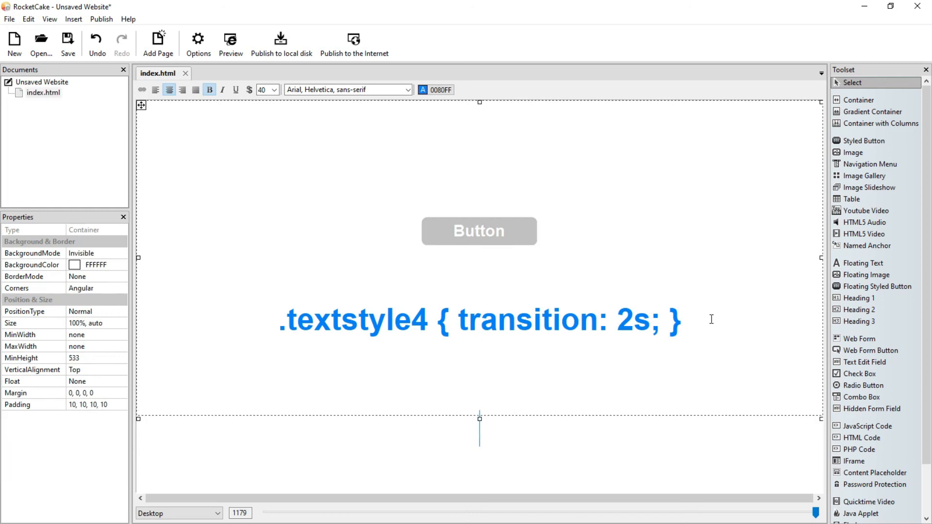
key("Up")
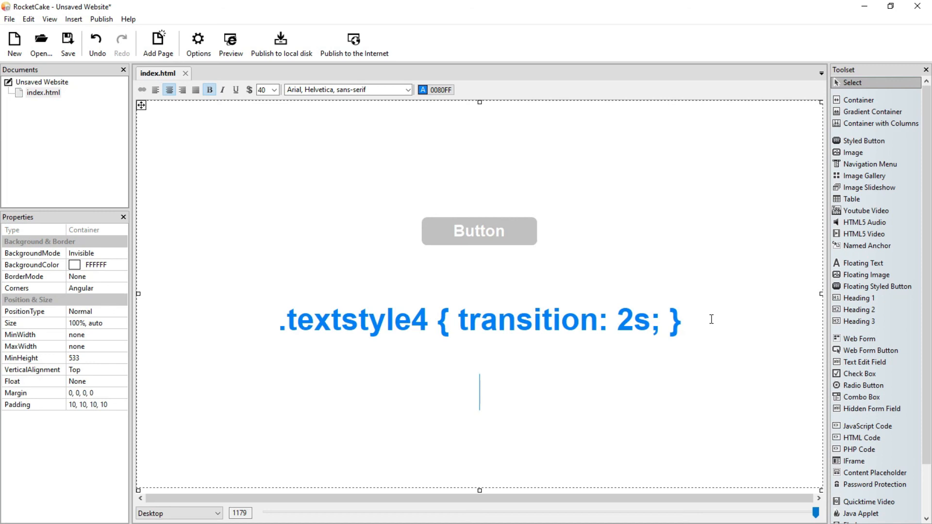
type("rocketcaketutorials.com")
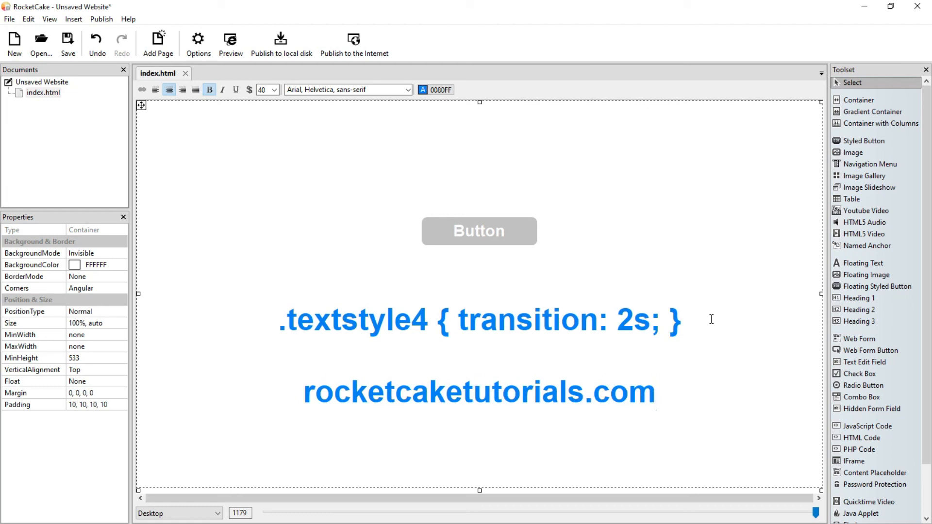
key("ctrl+Home")
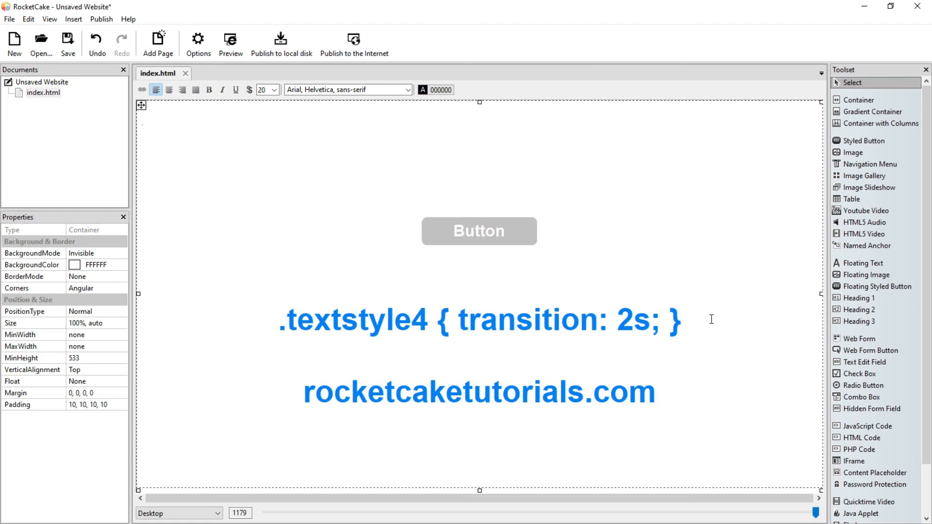